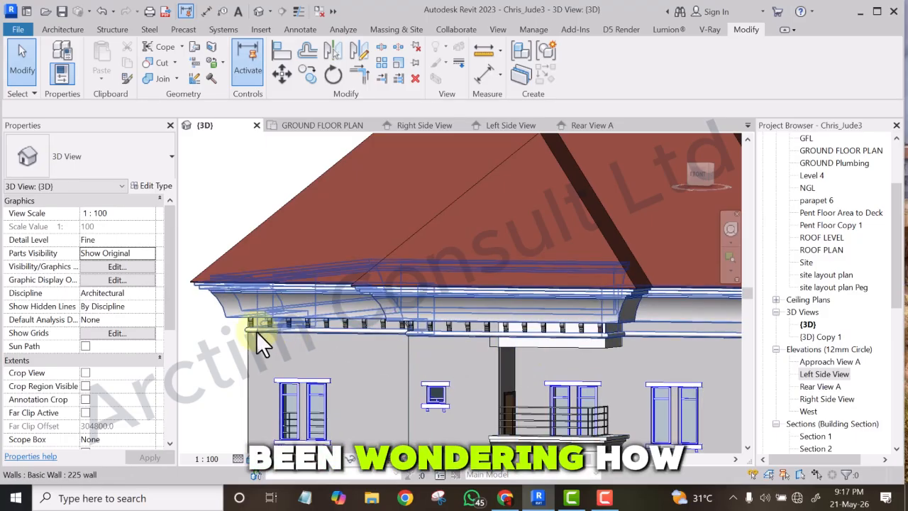
scroll(239, 324, up, 5)
scroll(255, 326, up, 5)
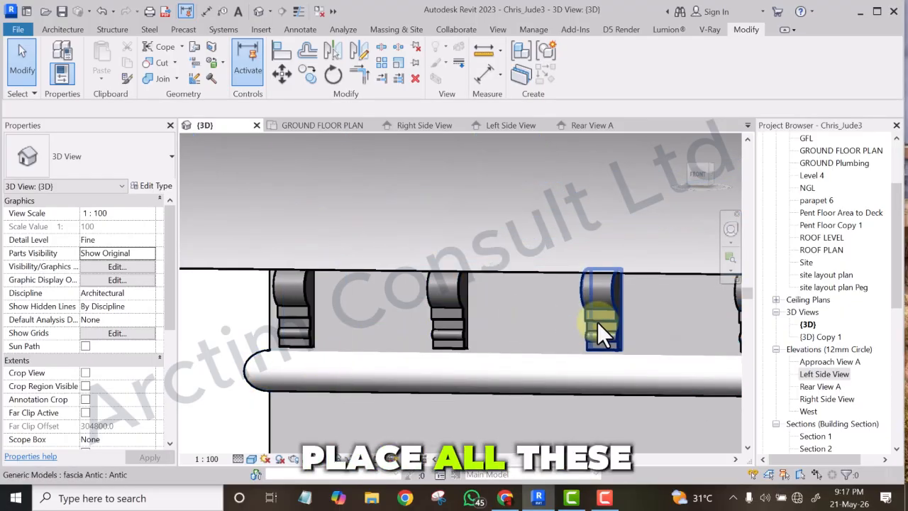
scroll(429, 335, down, 5)
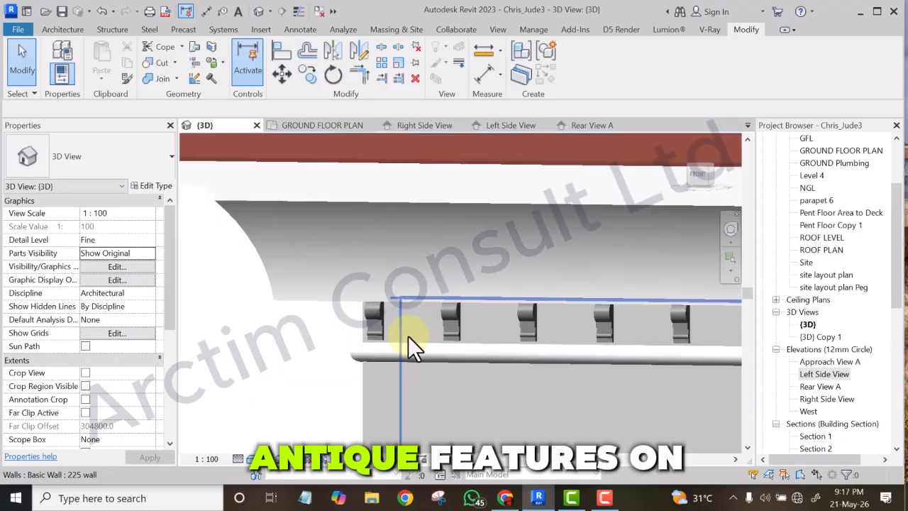
scroll(445, 322, down, 6)
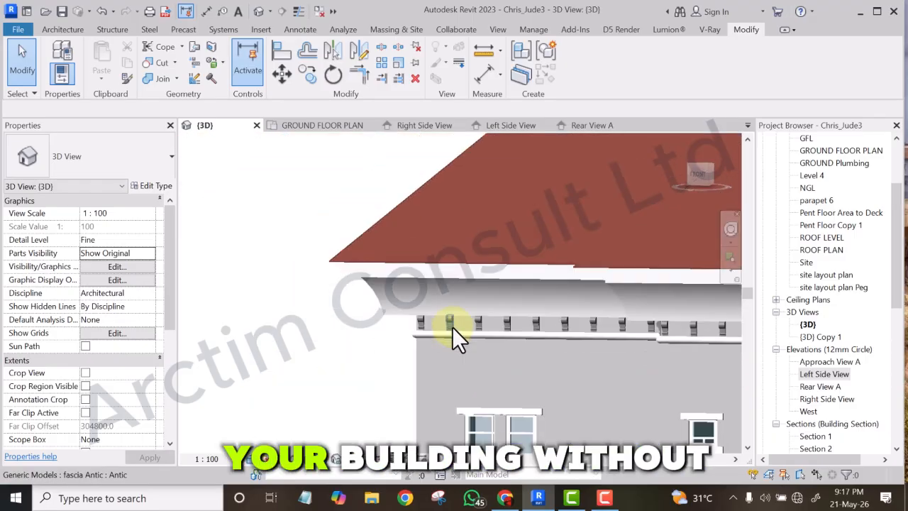
scroll(452, 327, down, 3)
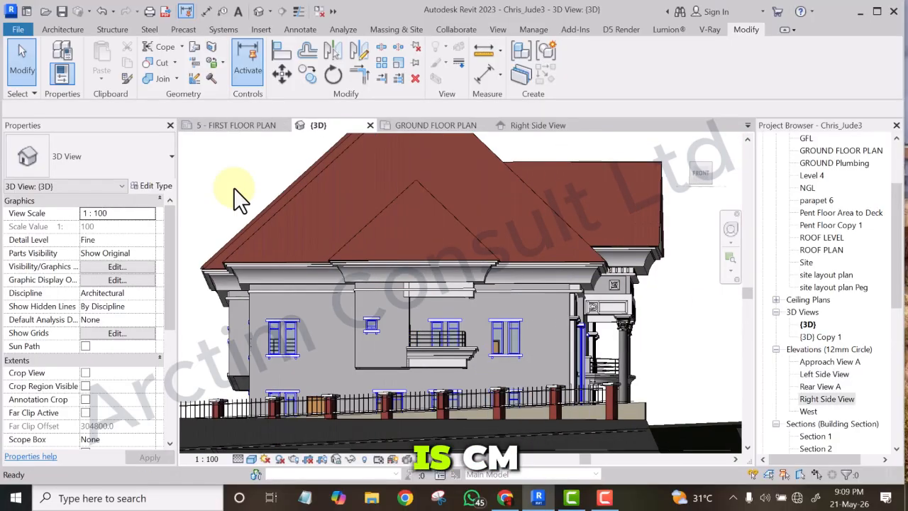
Place one fascia Antic component on the wall face just beneath the eaves moulding, at the corner above the double window.
key(c)
key(m)
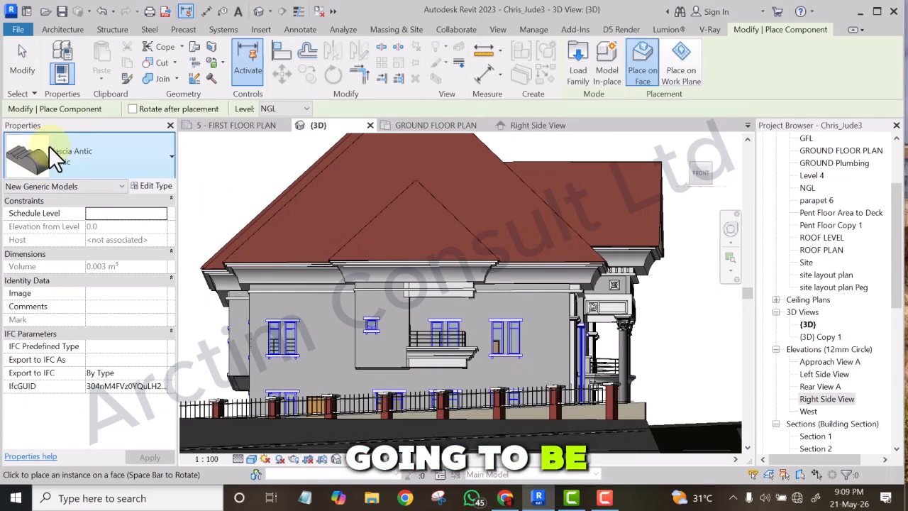
scroll(264, 288, up, 4)
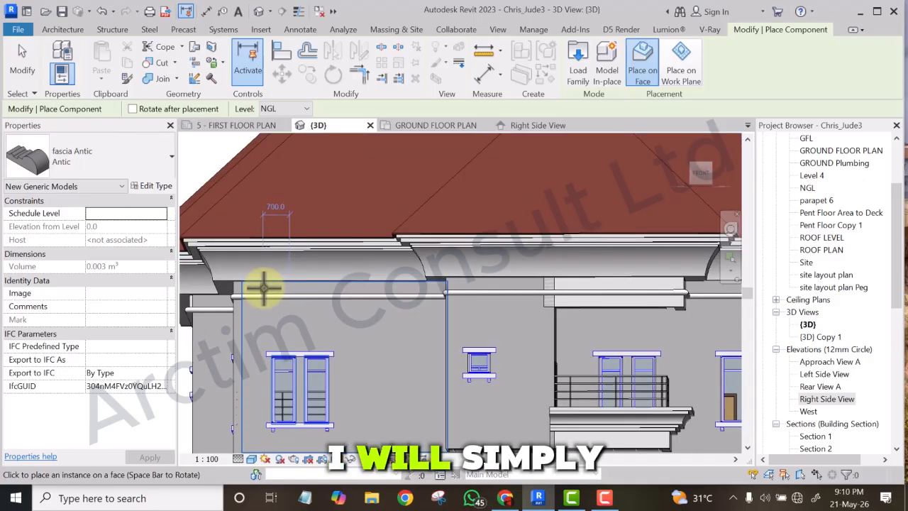
scroll(252, 293, up, 2)
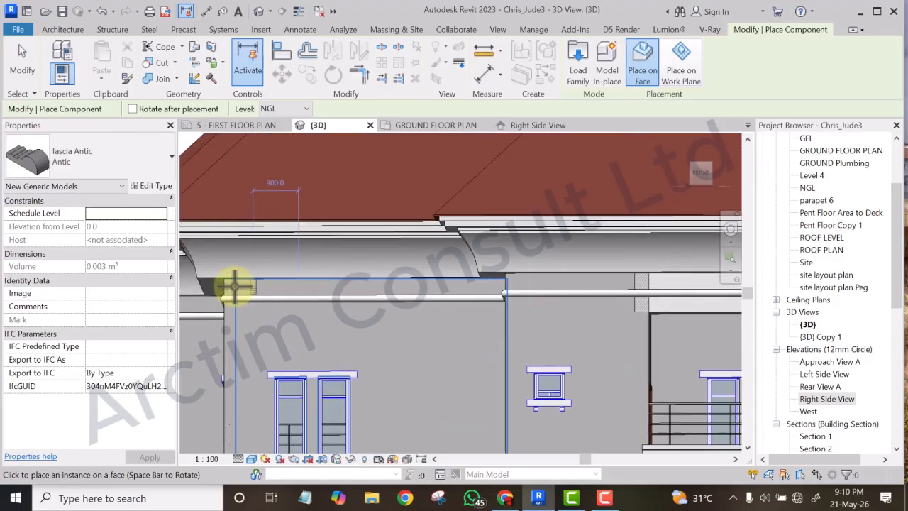
scroll(238, 289, up, 4)
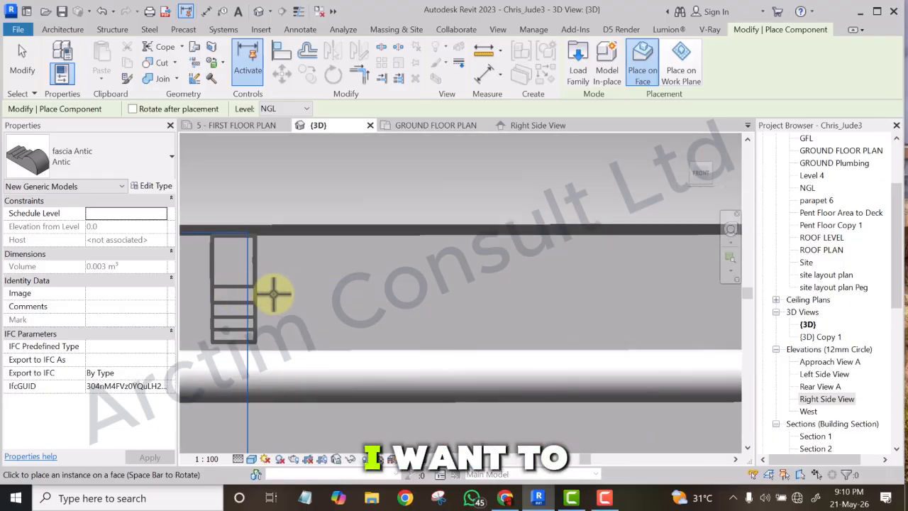
scroll(312, 290, down, 2)
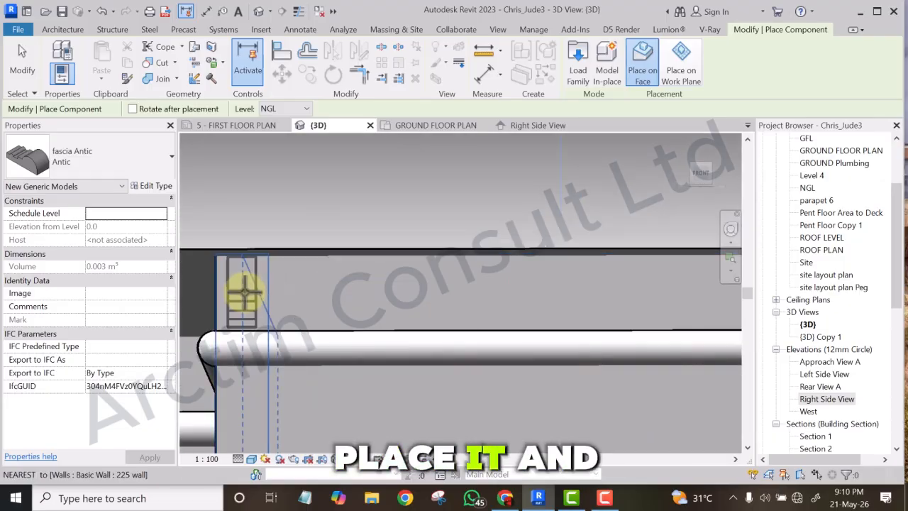
click(242, 291)
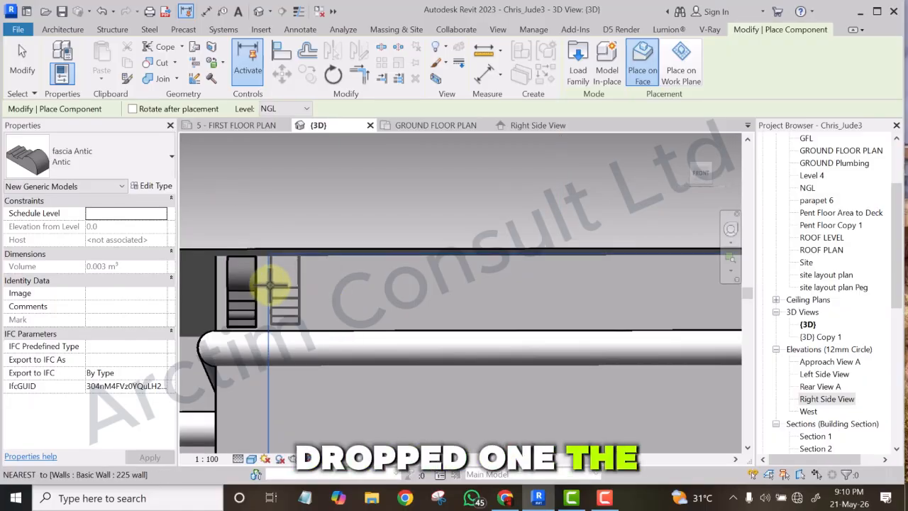
scroll(300, 291, down, 3)
scroll(284, 266, down, 3)
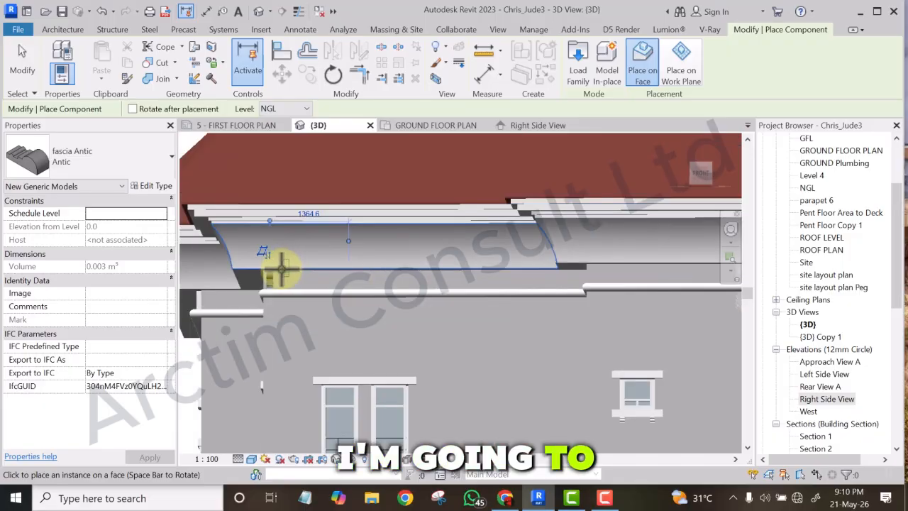
click(20, 63)
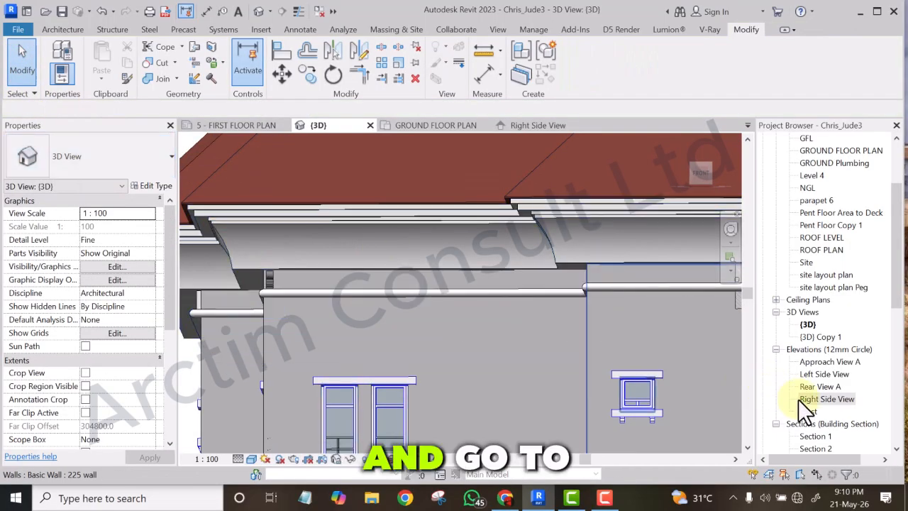
Open the Left Side View elevation.
double_click(812, 374)
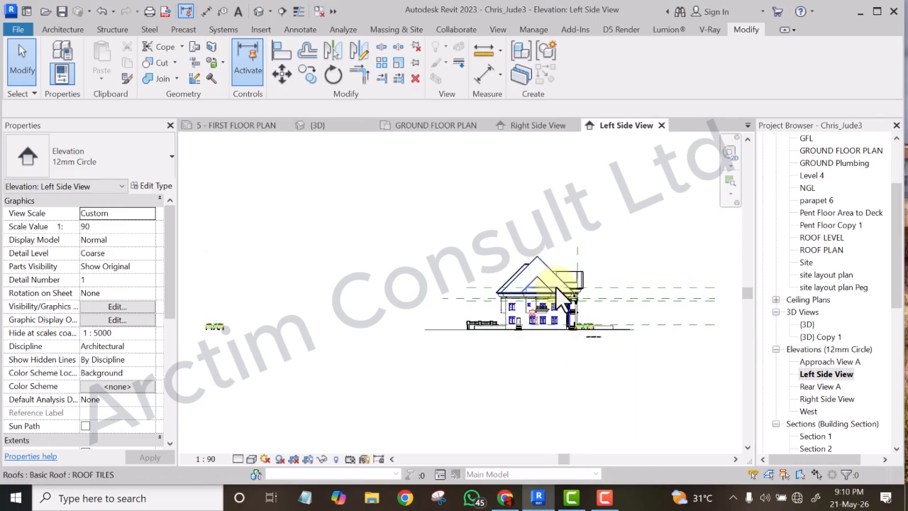
scroll(553, 288, up, 5)
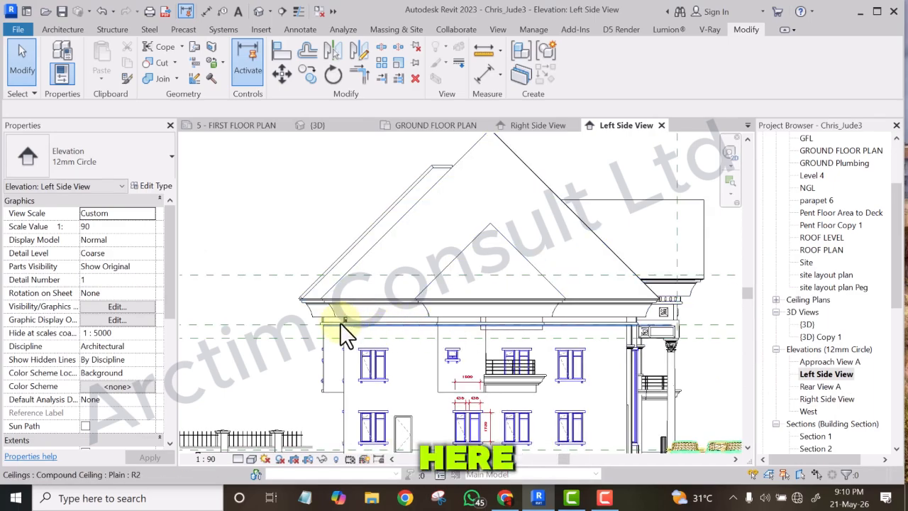
scroll(339, 323, up, 5)
middle_drag(361, 337, 262, 331)
scroll(241, 305, up, 1)
Measure the distance from the placed antic's wall corner to the next wall corner with an aligned dimension, leaving no dimension behind.
key(d)
key(i)
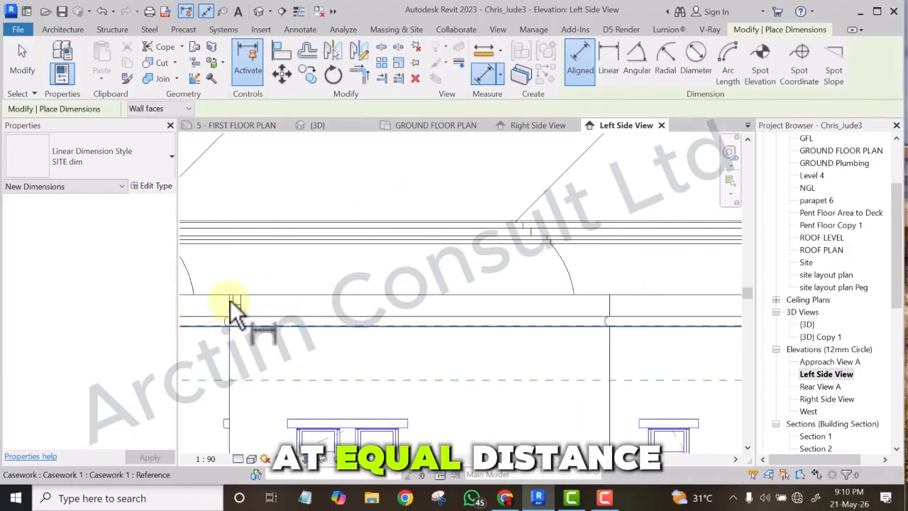
scroll(230, 303, up, 1)
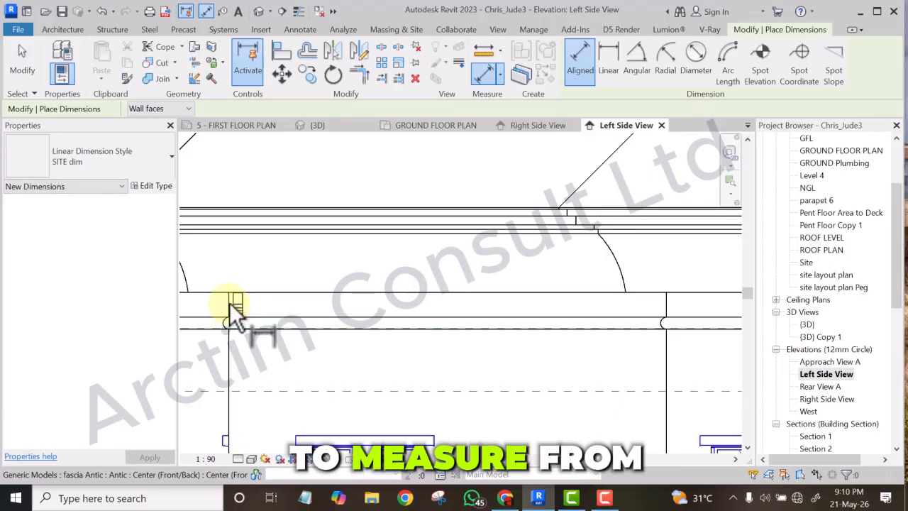
click(230, 302)
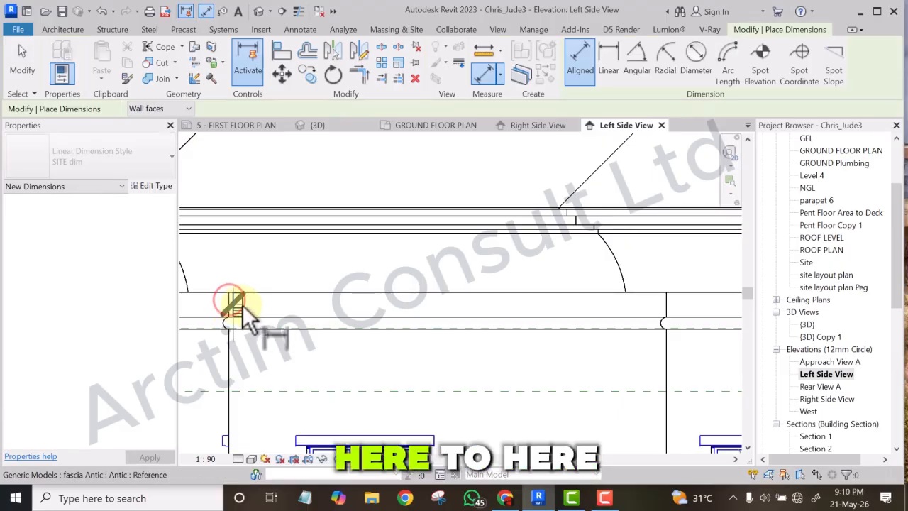
click(666, 306)
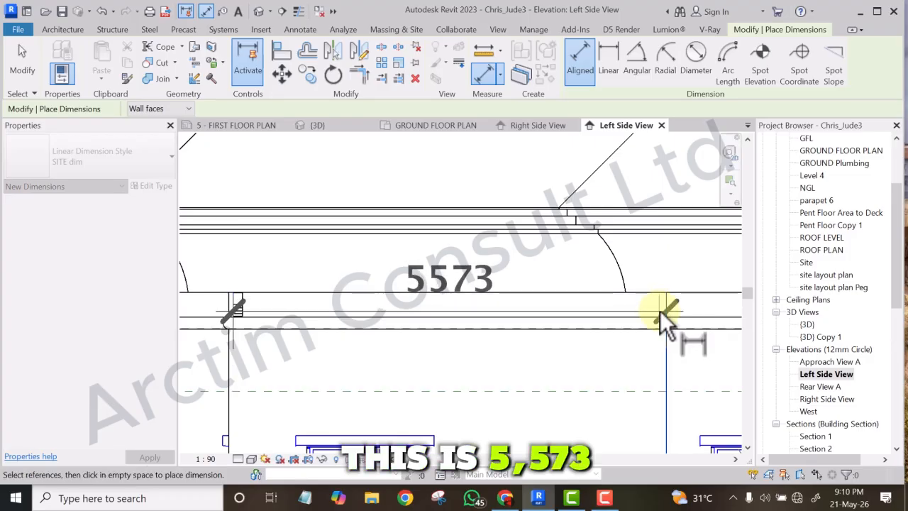
key(Escape)
key(Escape)
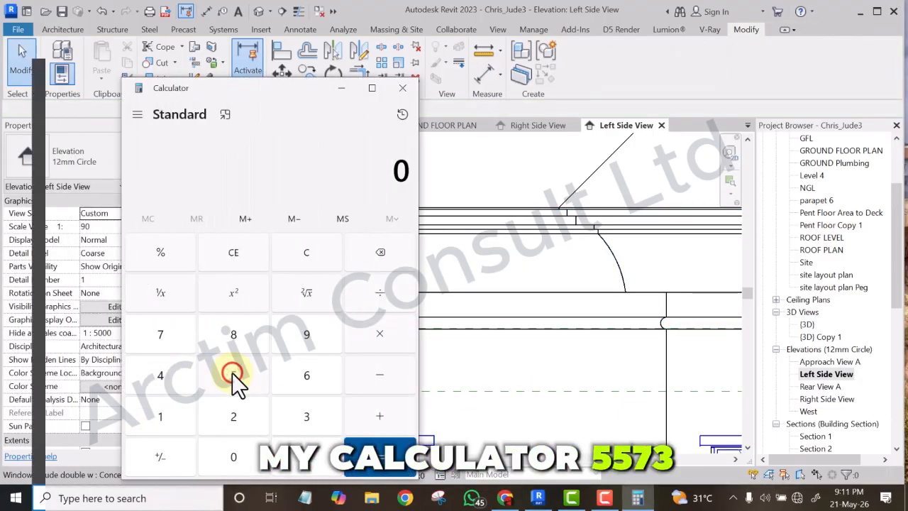
Divide 5573 by 600 in Calculator to work out the number of antic spacings, and close Calculator.
click(232, 373)
click(232, 372)
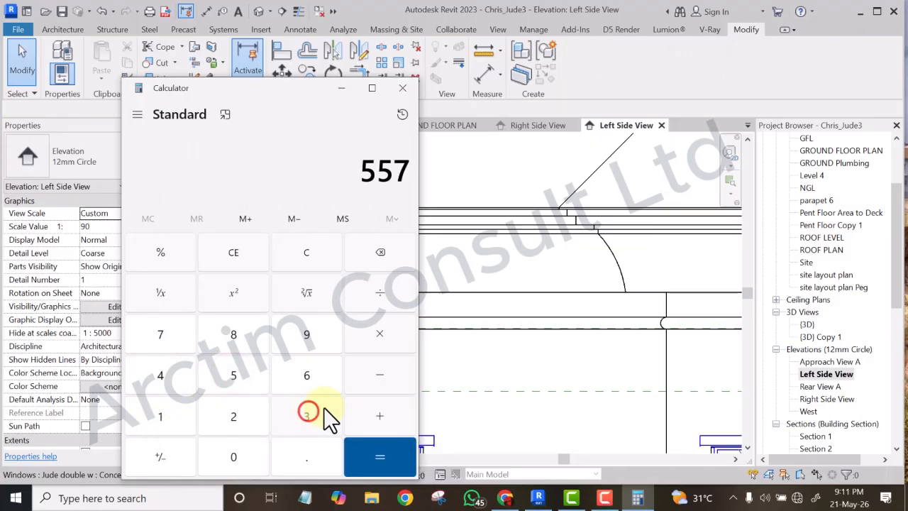
click(379, 293)
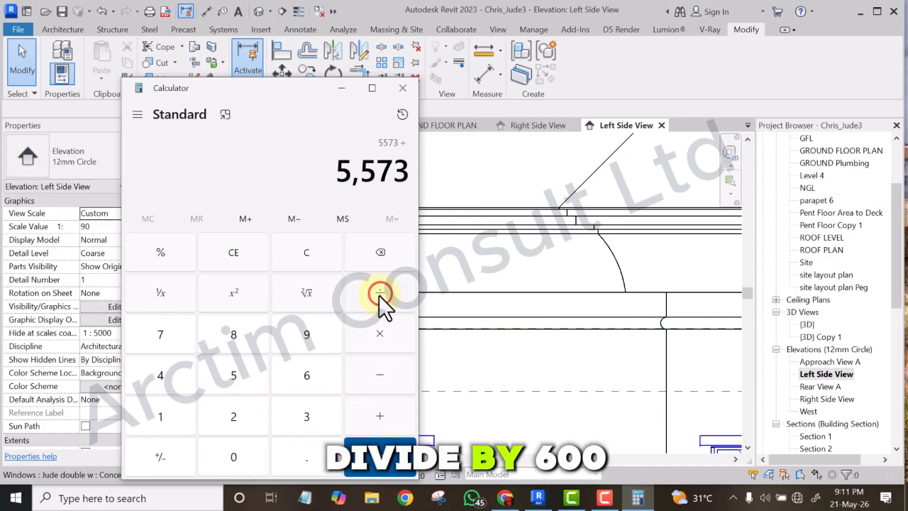
click(306, 372)
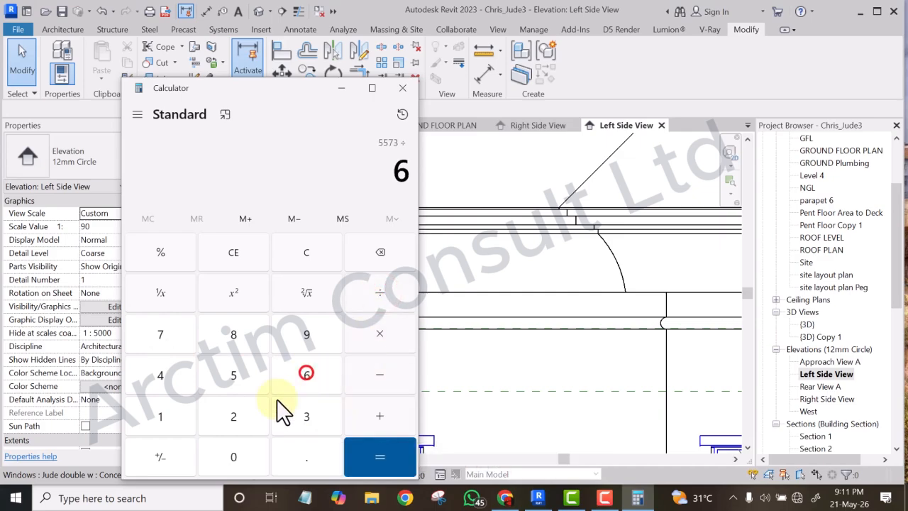
click(230, 457)
click(230, 457)
click(363, 456)
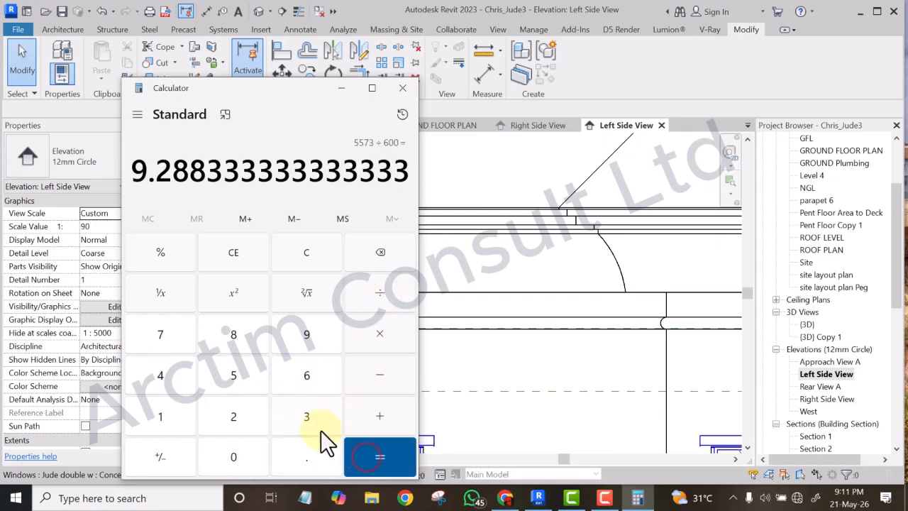
click(398, 89)
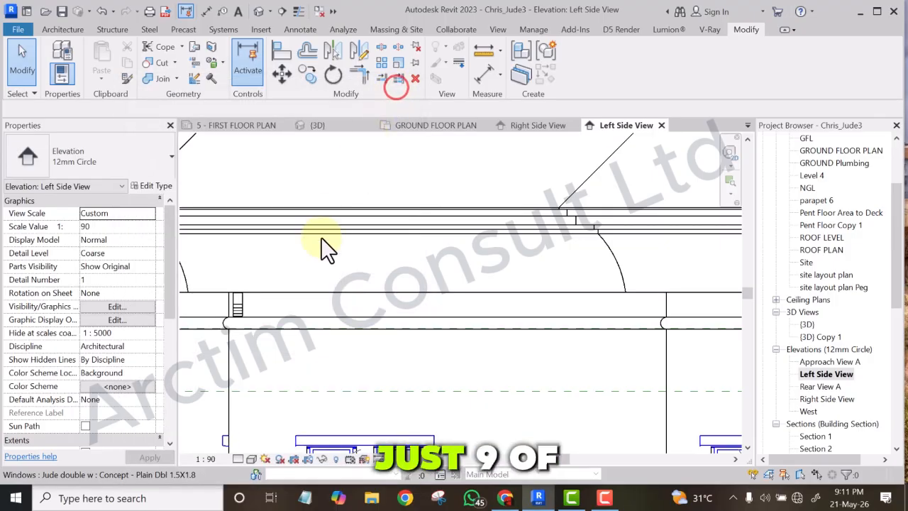
Array the fascia antic linearly along the wall toward the next corner, with 10 items and 600 mm to the 2nd item.
click(237, 305)
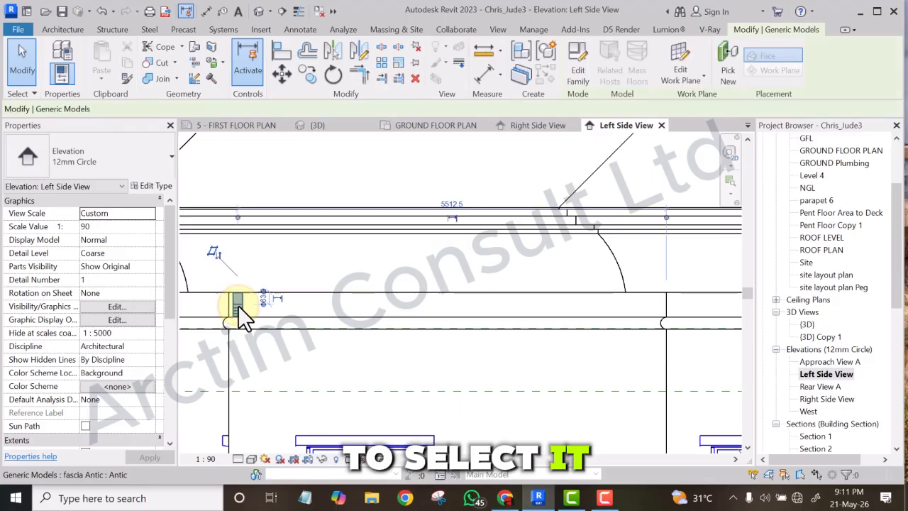
click(379, 62)
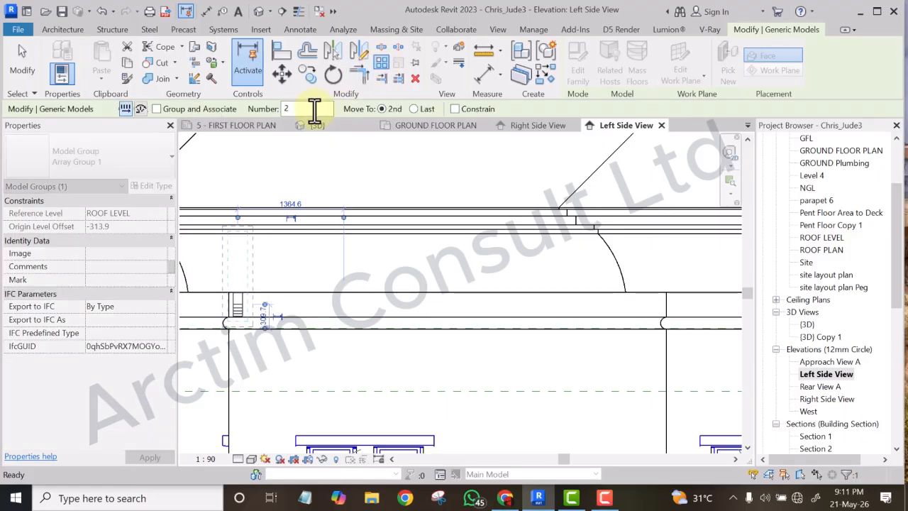
click(298, 108)
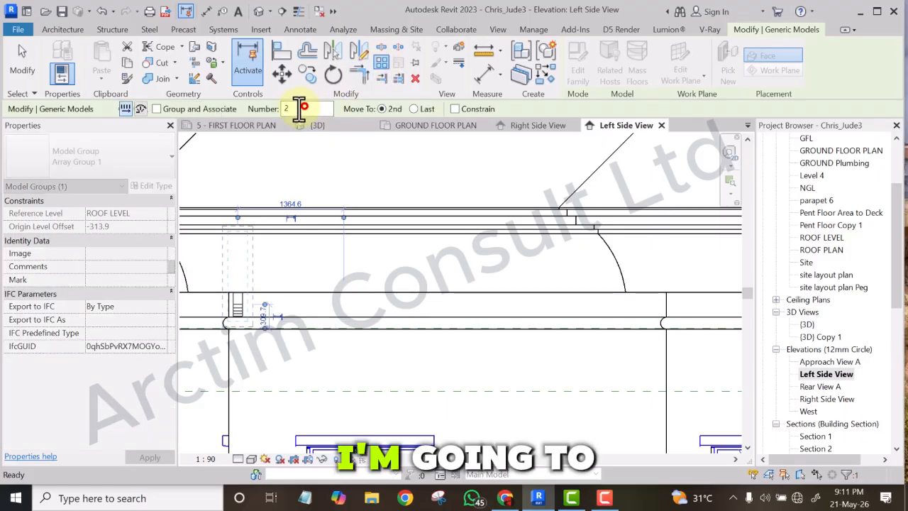
drag(299, 109, 274, 109)
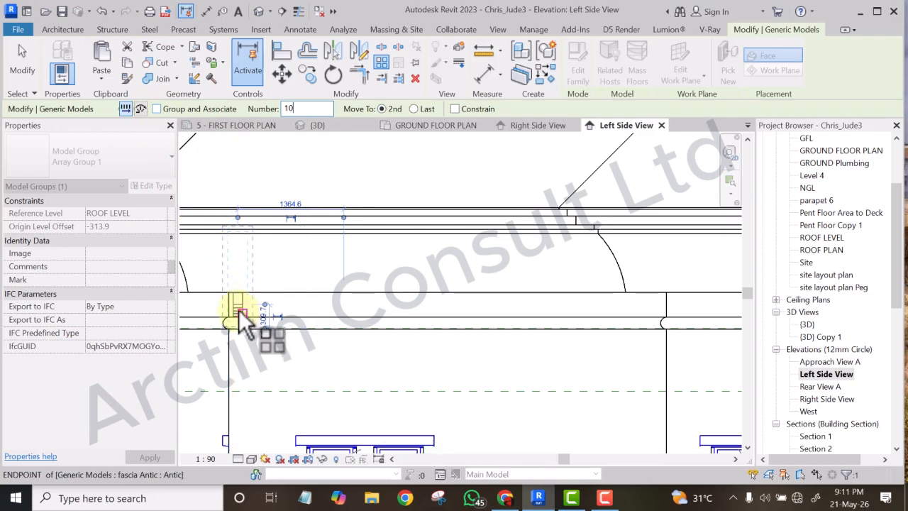
scroll(239, 303, up, 3)
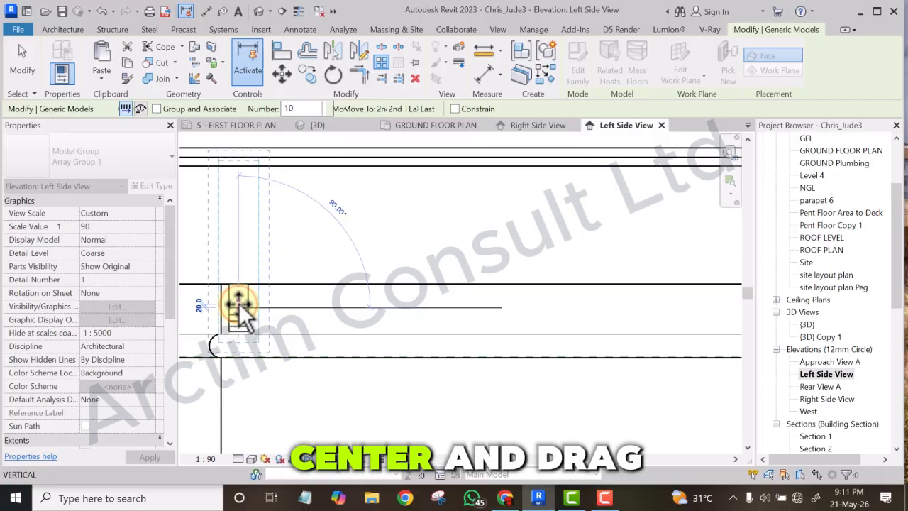
scroll(239, 304, down, 3)
drag(239, 305, 330, 307)
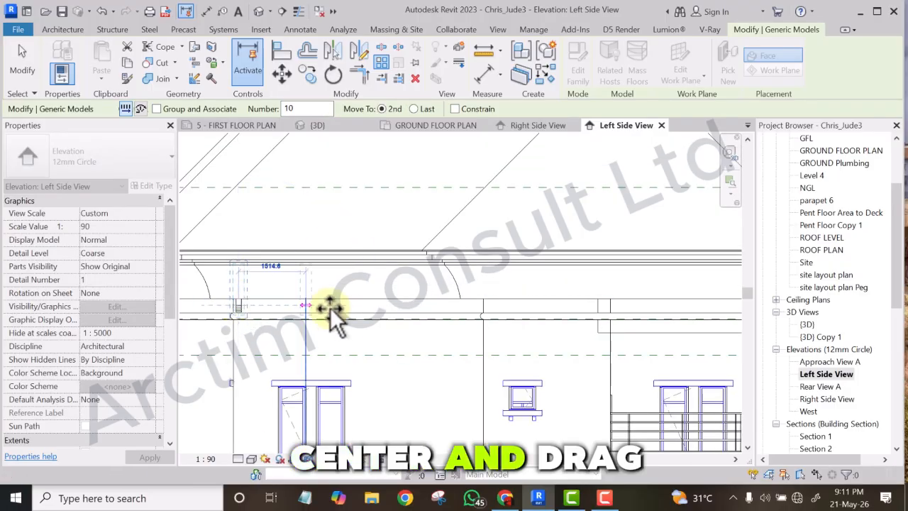
drag(412, 307, 486, 303)
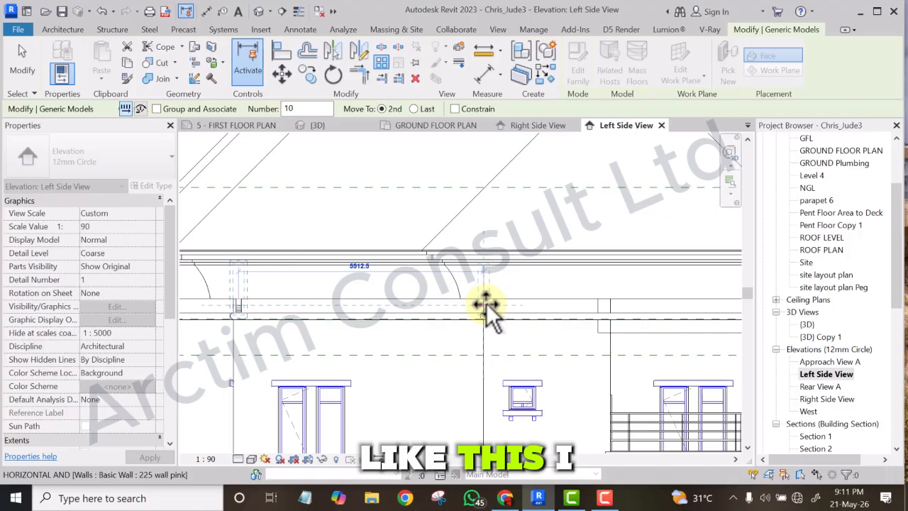
text(600)
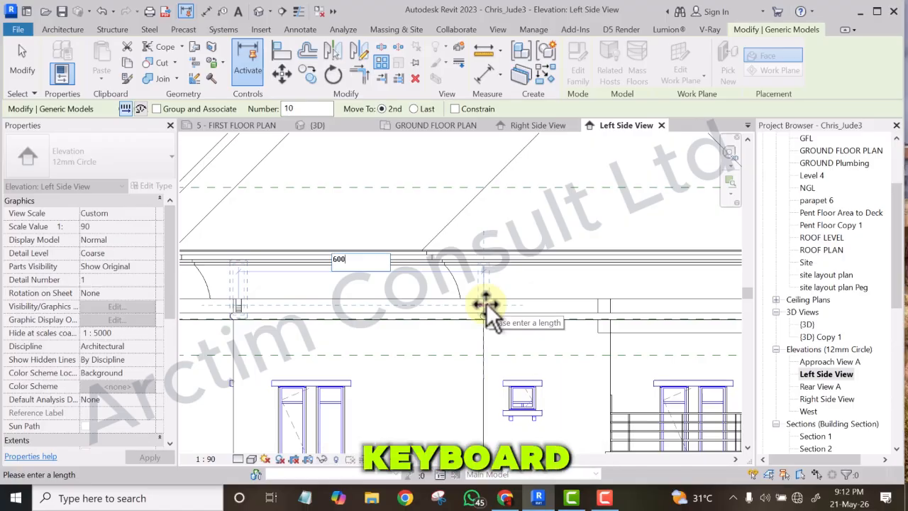
key(Return)
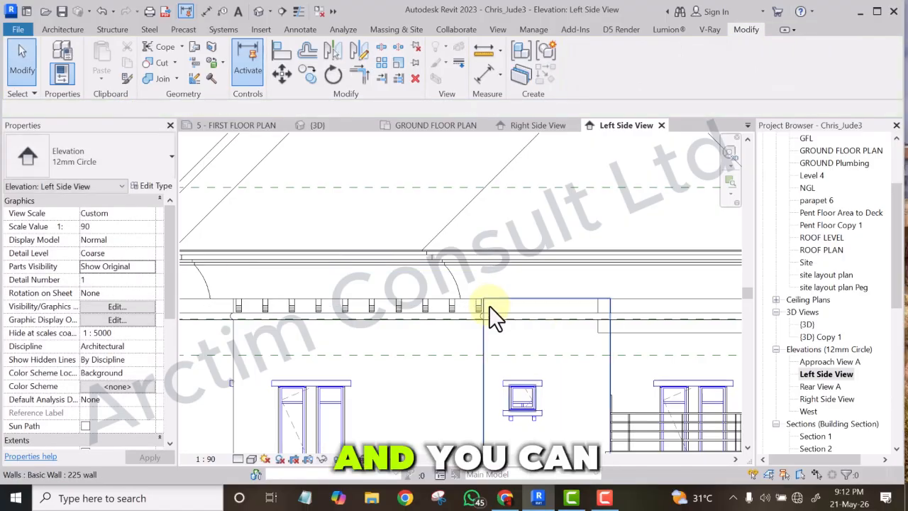
Switch to the 3D view and inspect the row of antics beneath the eaves.
click(258, 12)
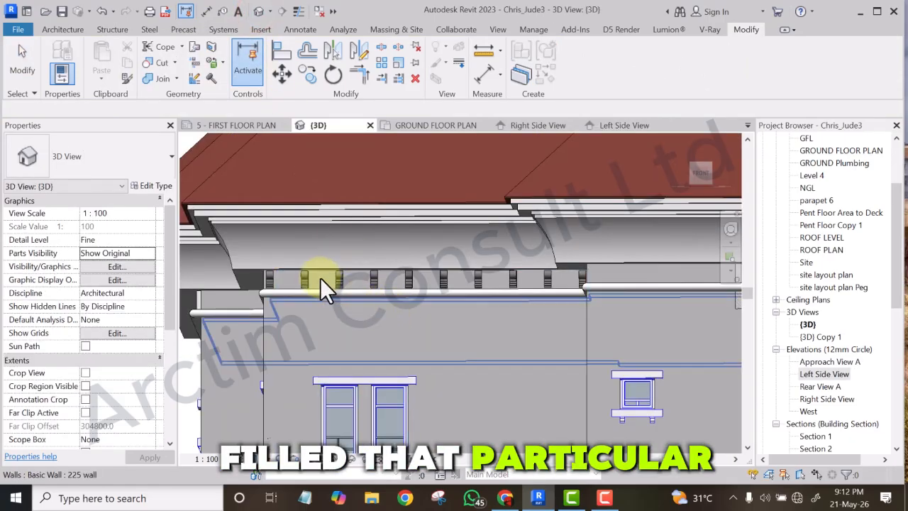
shift+middle_drag(320, 278, 403, 347)
middle_drag(417, 317, 224, 300)
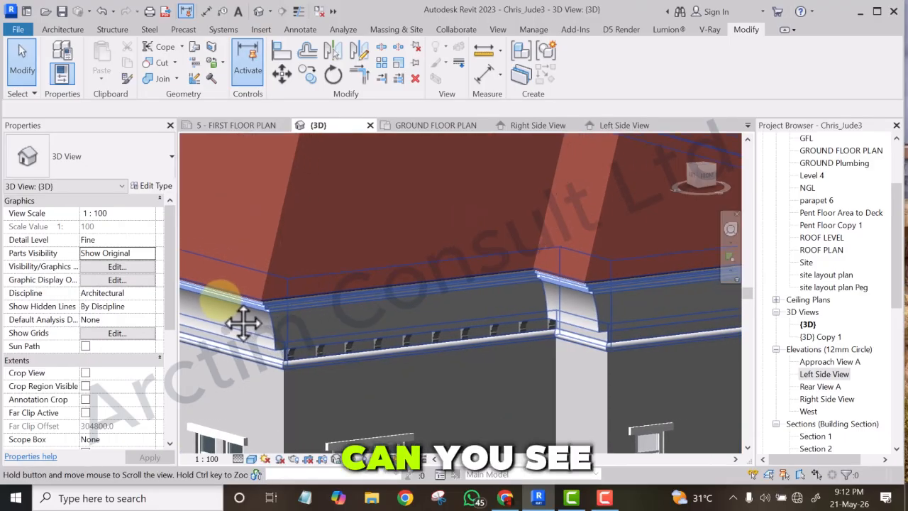
Create a similar fascia antic from the row's last one and place it on the short return wall's face, near its far corner.
scroll(555, 322, up, 2)
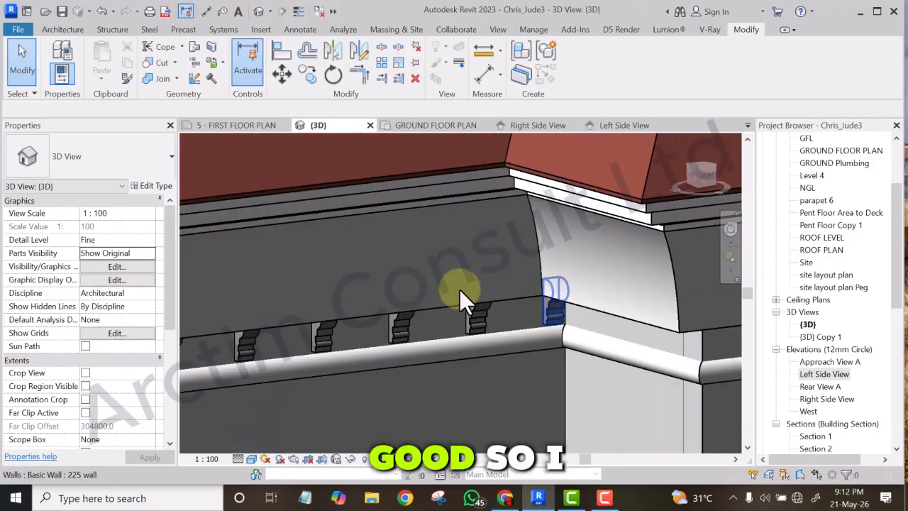
scroll(452, 265, up, 3)
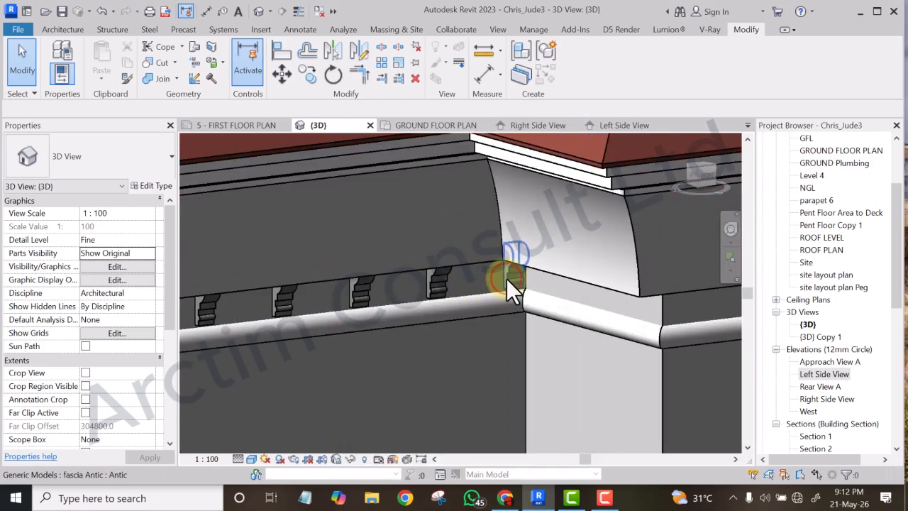
click(506, 278)
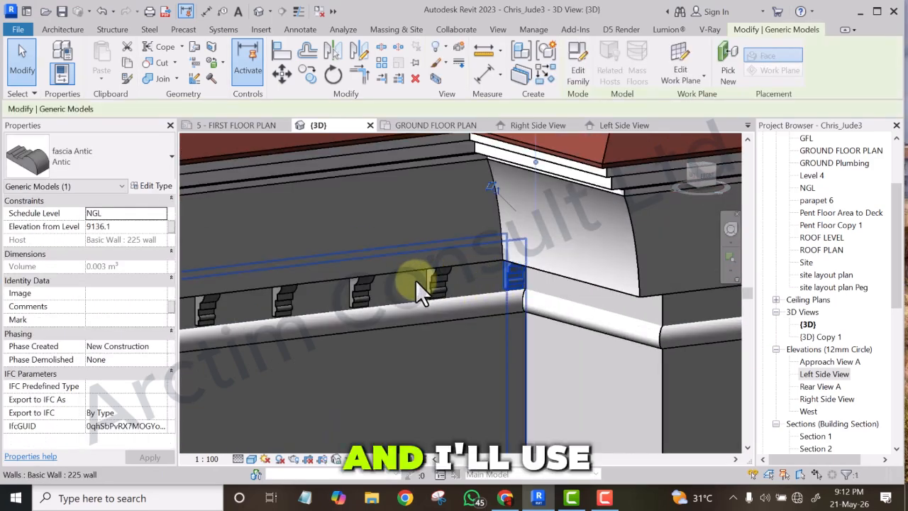
scroll(535, 151, down, 3)
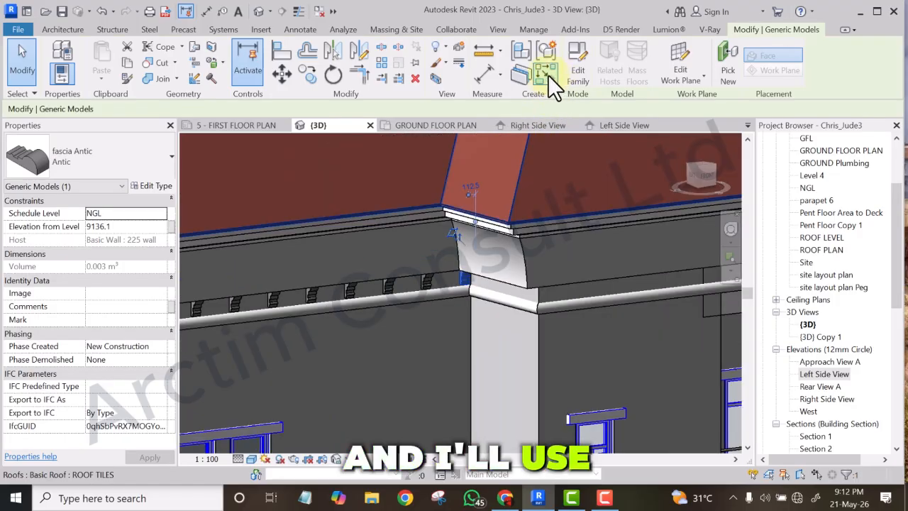
click(544, 75)
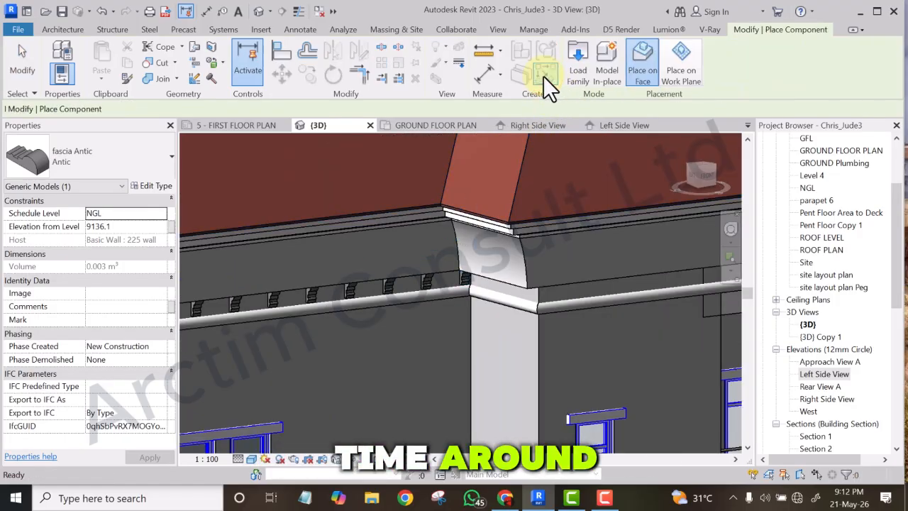
scroll(473, 289, up, 4)
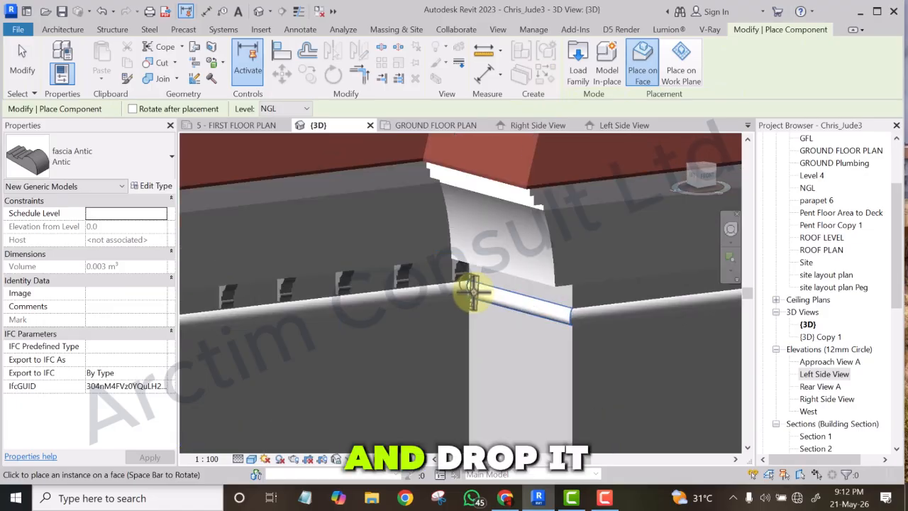
scroll(476, 262, up, 3)
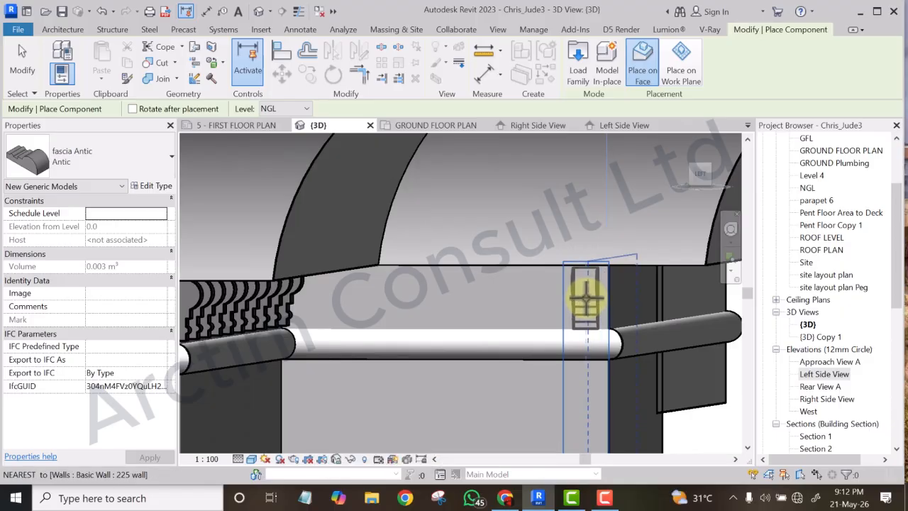
click(585, 298)
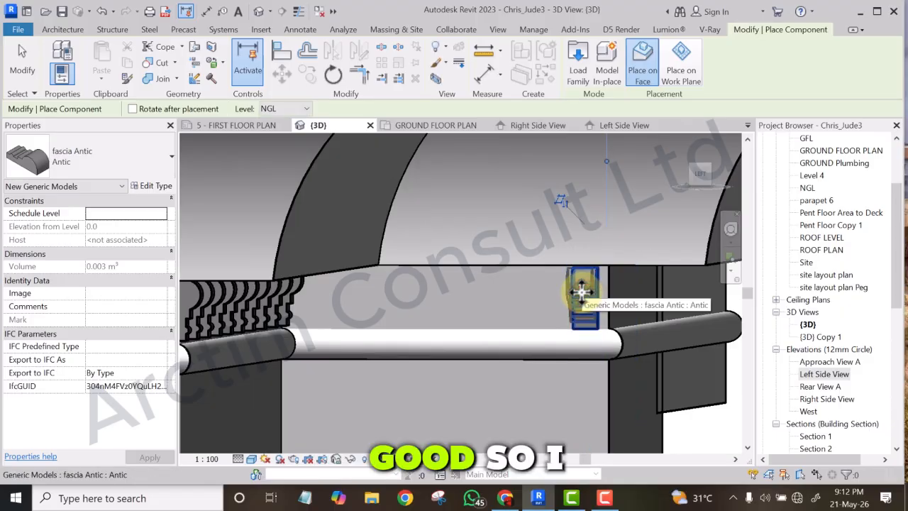
In the Rear View A elevation, copy the return wall's antic twice toward the inner corner at 600 mm spacing with multiple copying on.
click(809, 387)
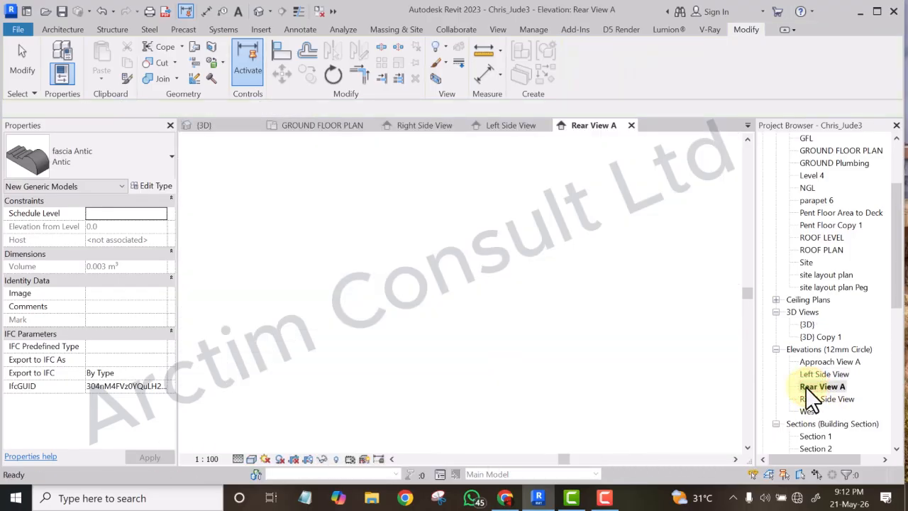
scroll(479, 301, up, 5)
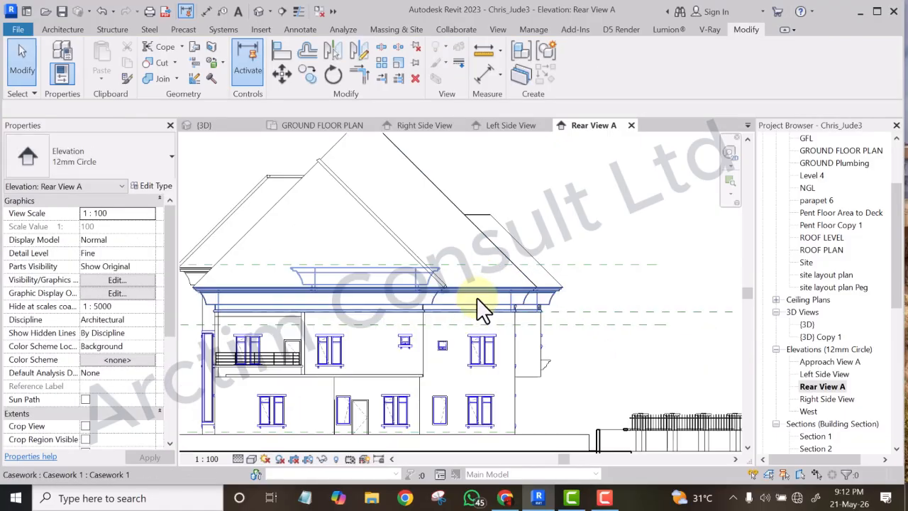
scroll(556, 317, up, 6)
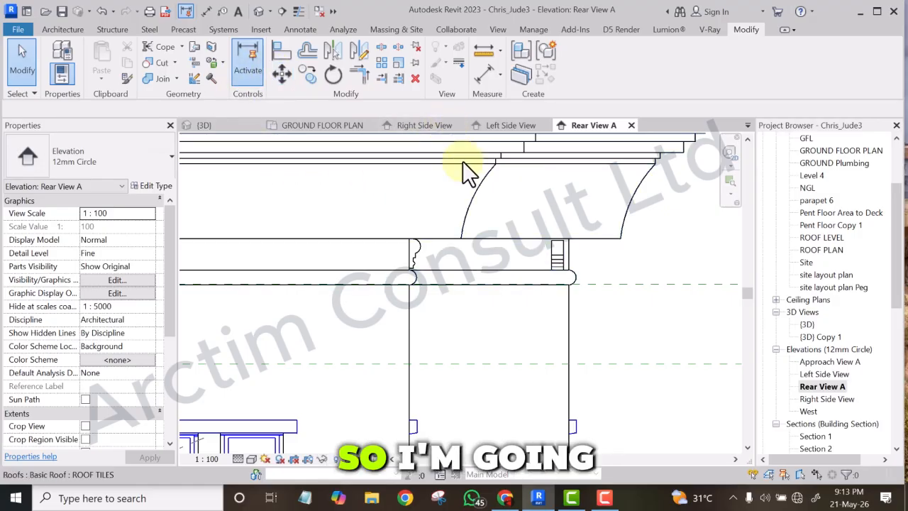
click(555, 253)
click(309, 71)
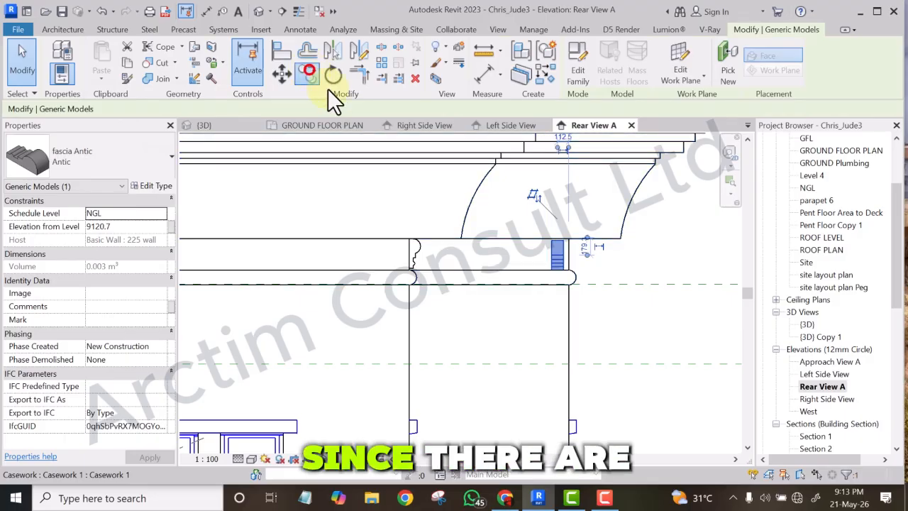
click(556, 252)
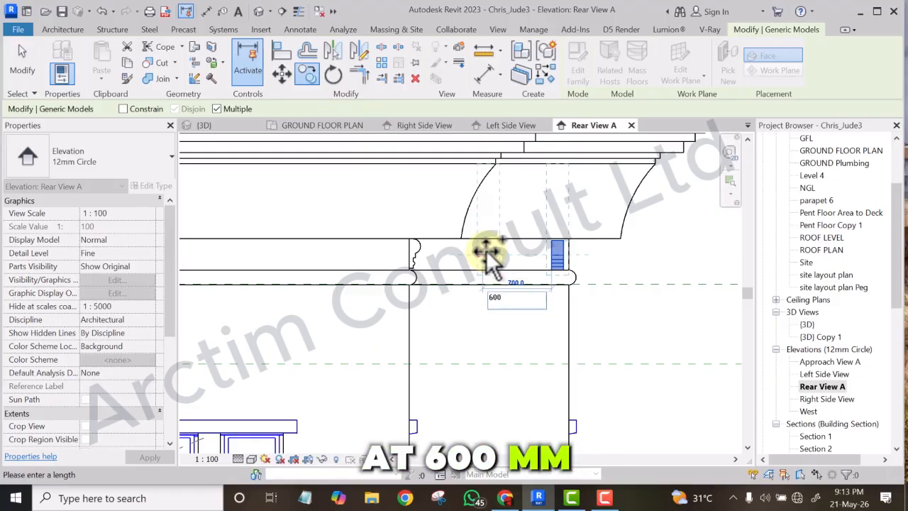
key(Return)
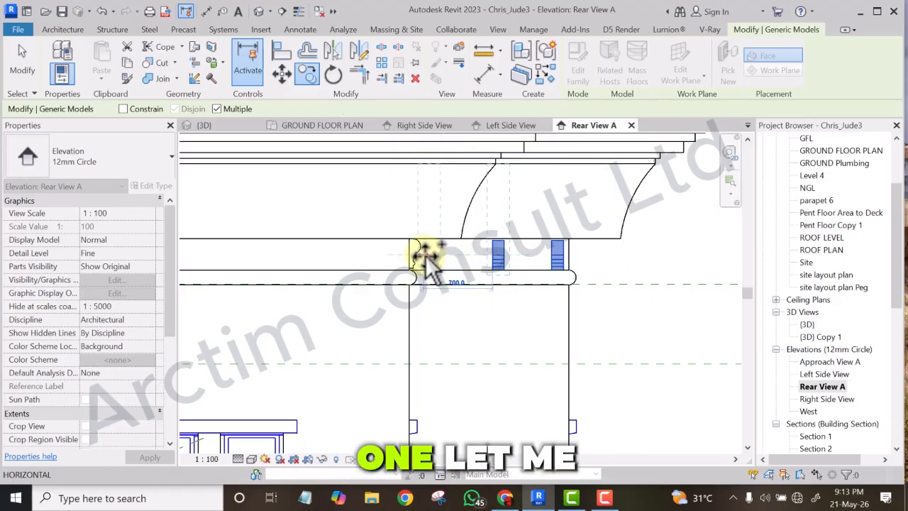
text(600)
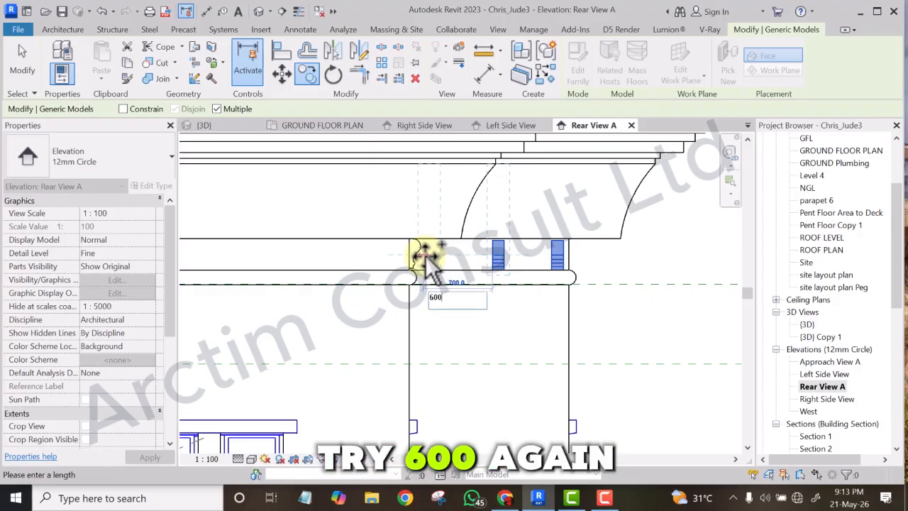
key(Return)
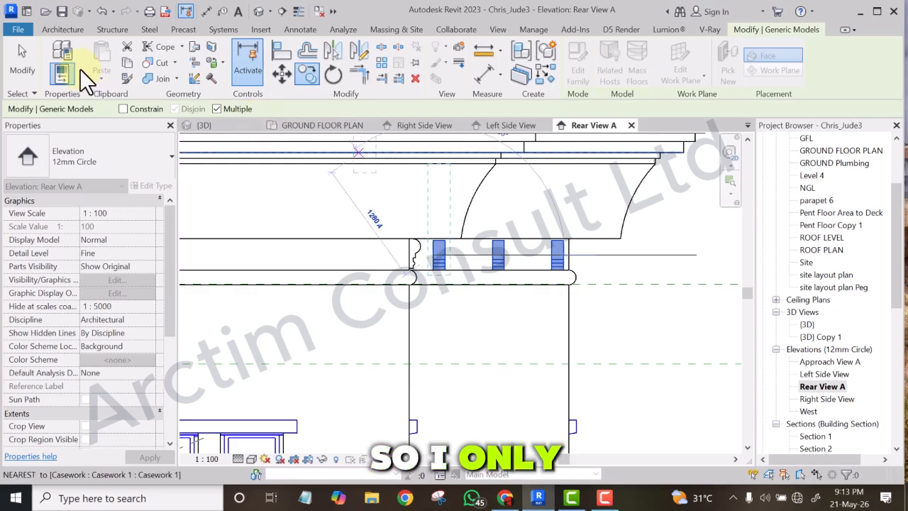
click(29, 60)
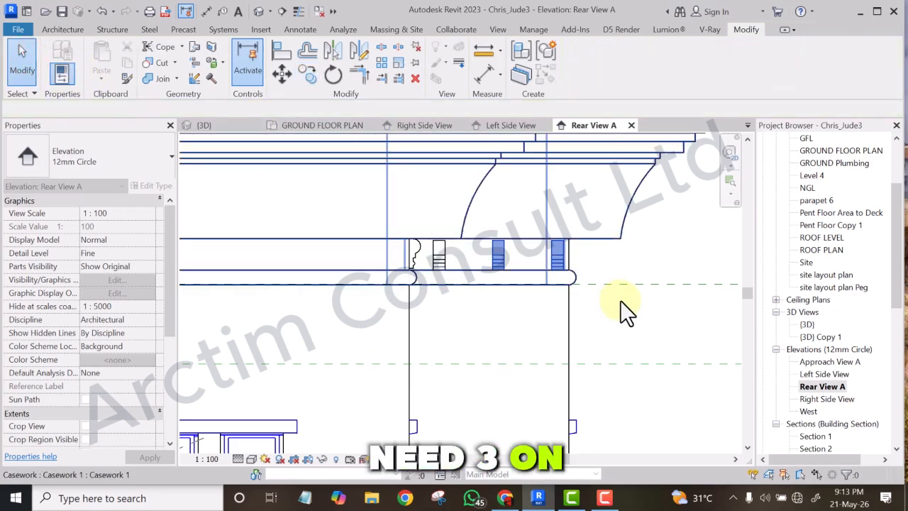
scroll(623, 298, down, 2)
middle_drag(641, 288, 622, 306)
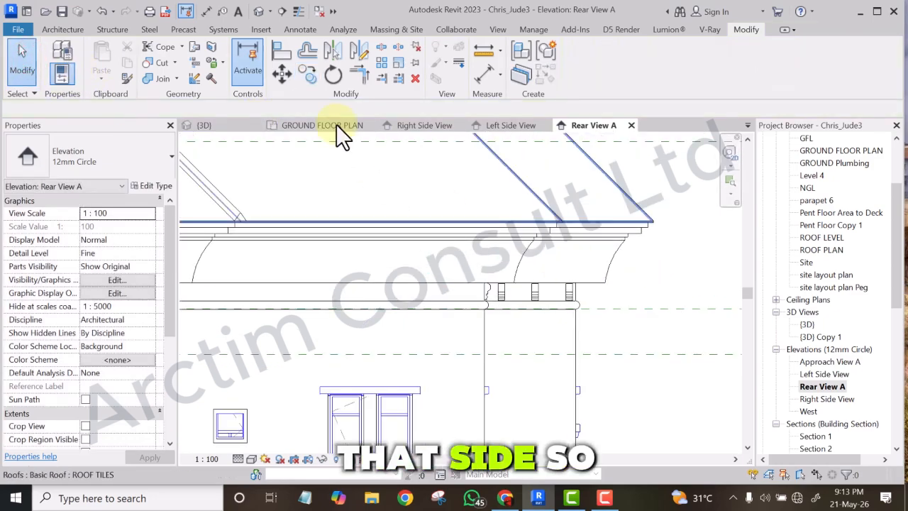
In the 3D view, create a similar fascia antic and place it on the next long wall's face, beside the return wall's corner.
click(258, 11)
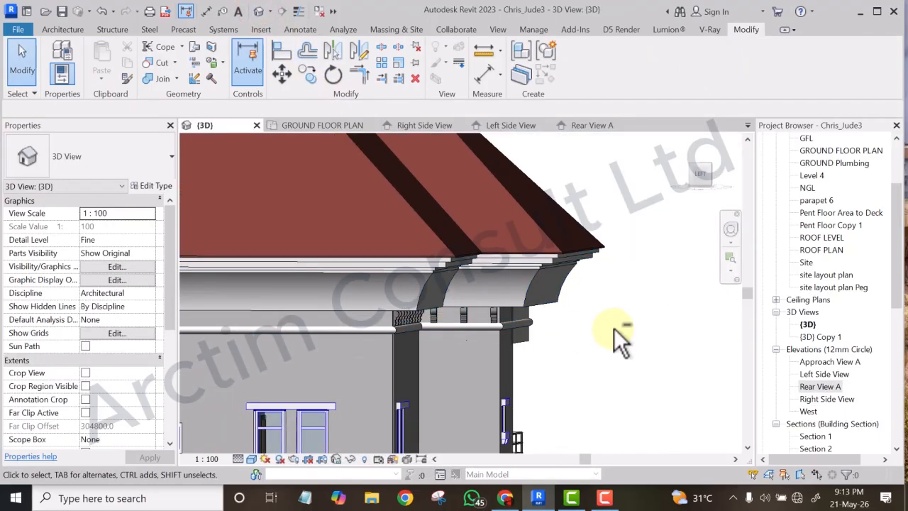
shift+middle_drag(613, 327, 537, 355)
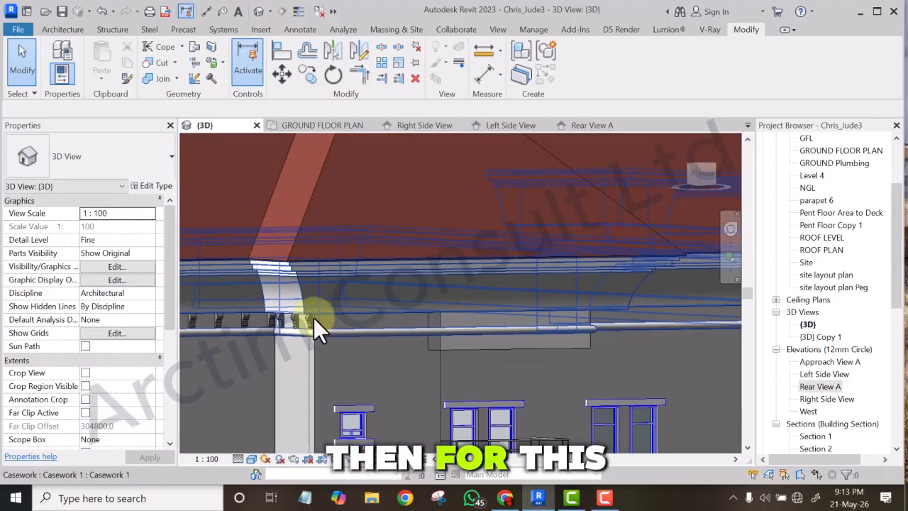
scroll(315, 323, up, 5)
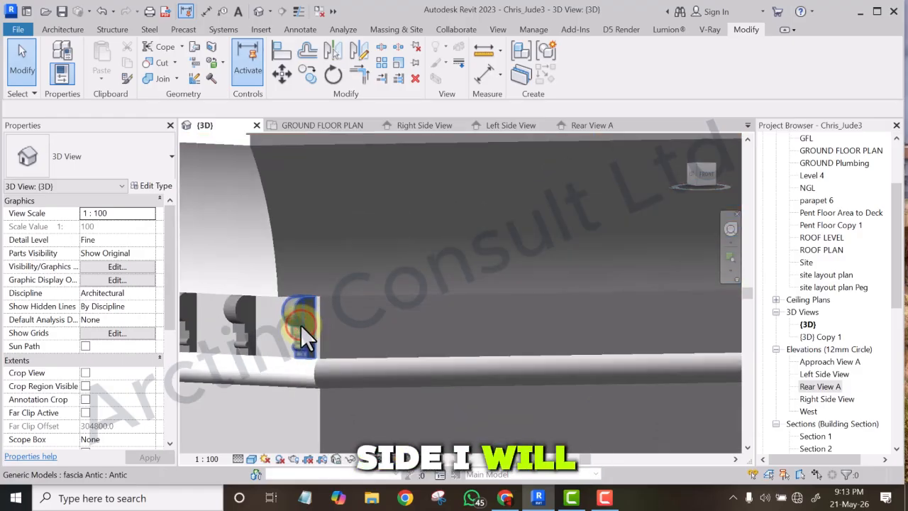
click(300, 325)
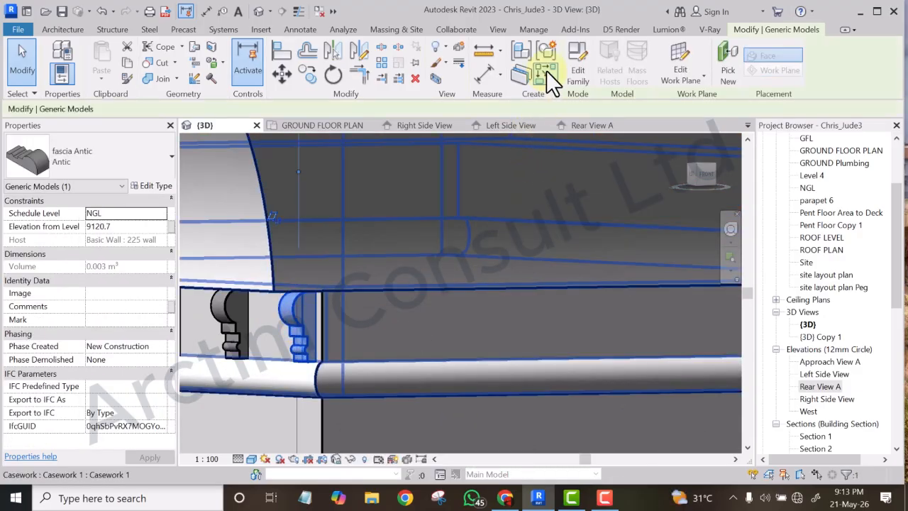
click(546, 70)
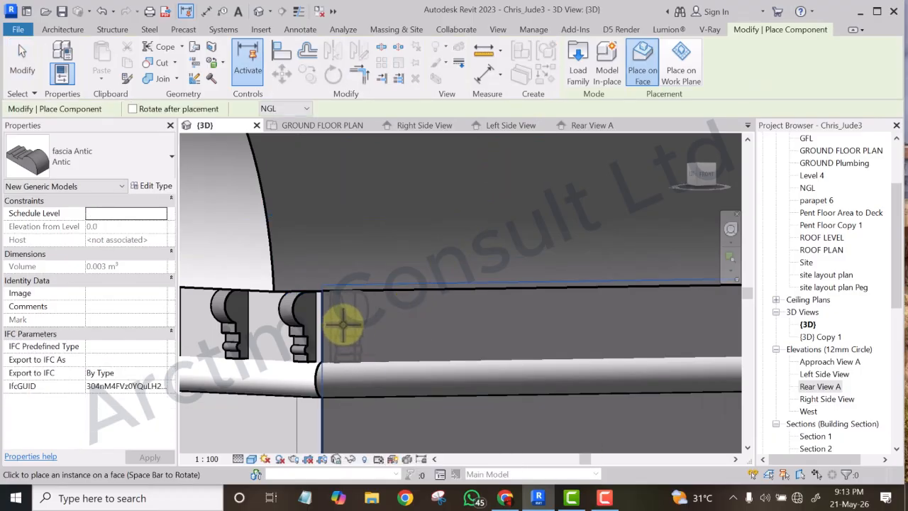
click(343, 324)
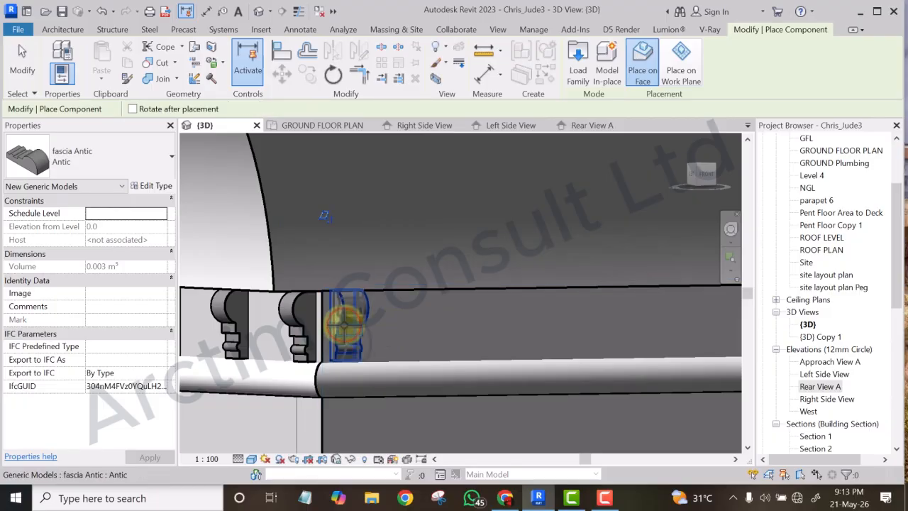
In the Left Side View elevation, measure from the new antic's wall corner to the next corner with an aligned dimension, leaving no dimension behind.
click(814, 382)
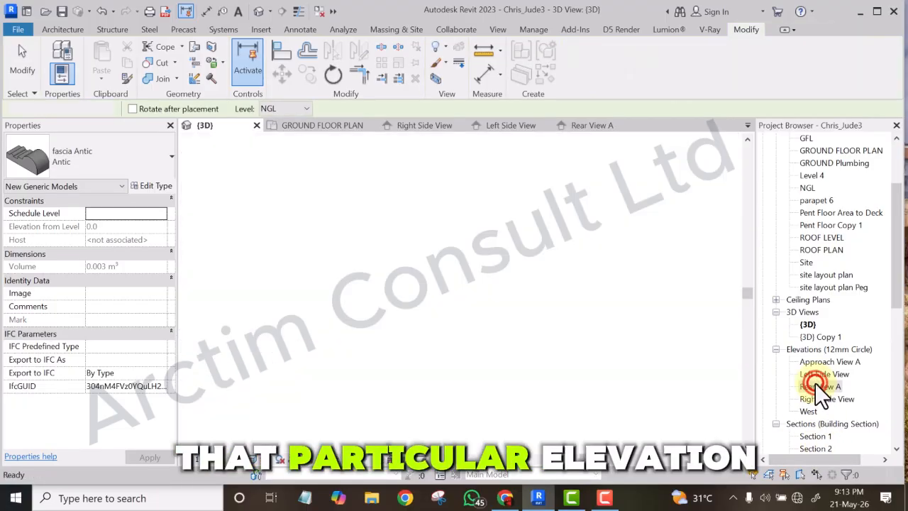
click(814, 373)
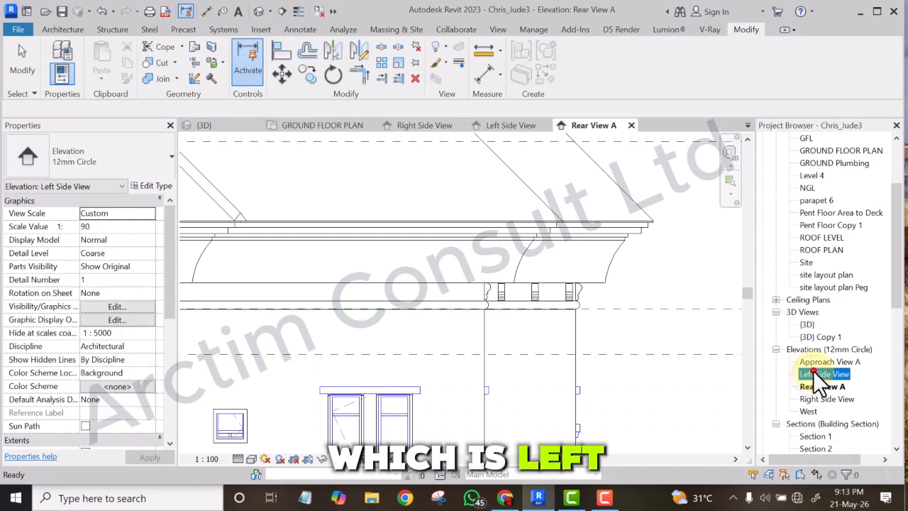
double_click(812, 373)
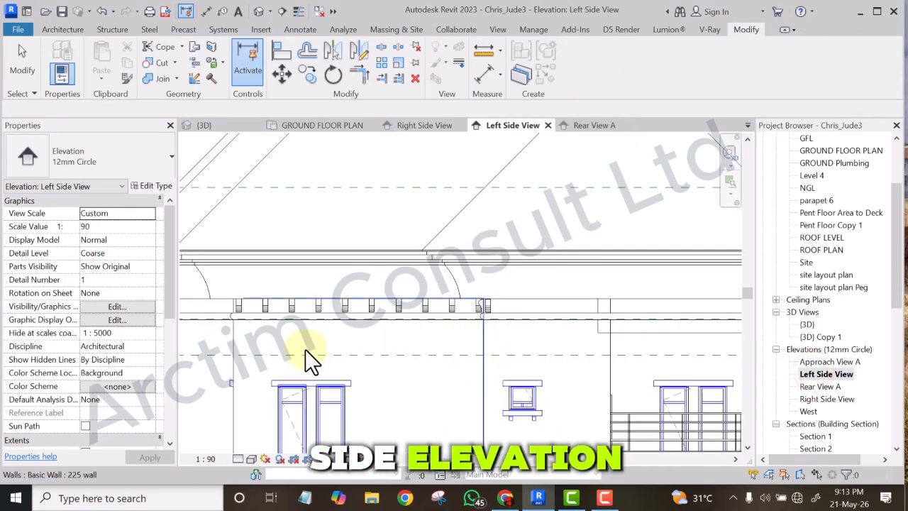
scroll(303, 347, down, 3)
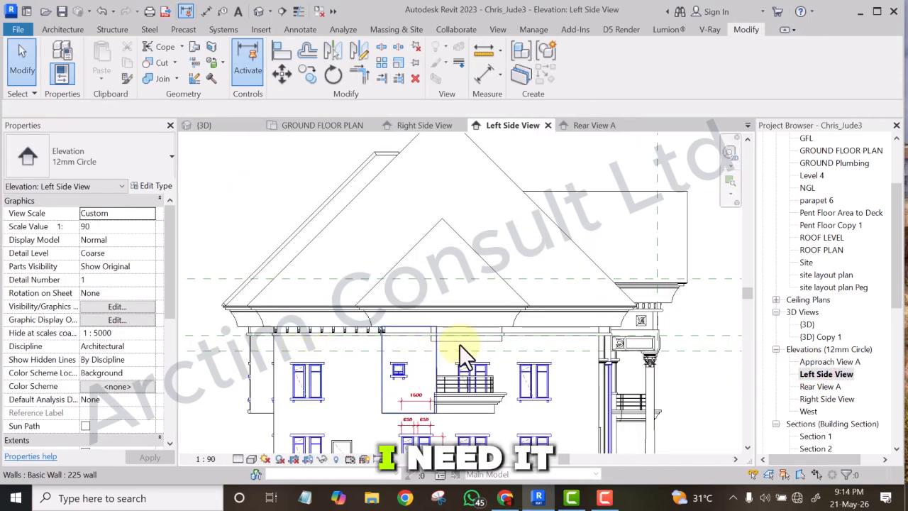
scroll(492, 344, up, 3)
middle_drag(492, 345, 451, 372)
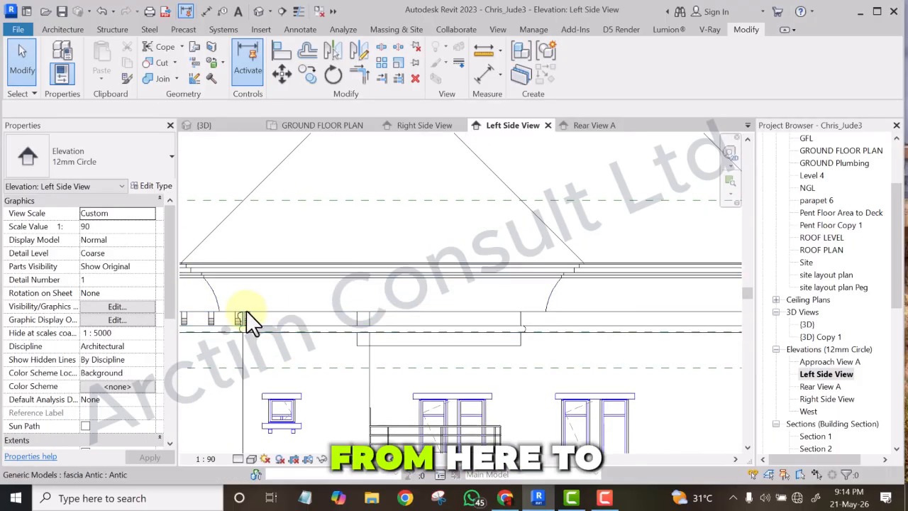
click(482, 73)
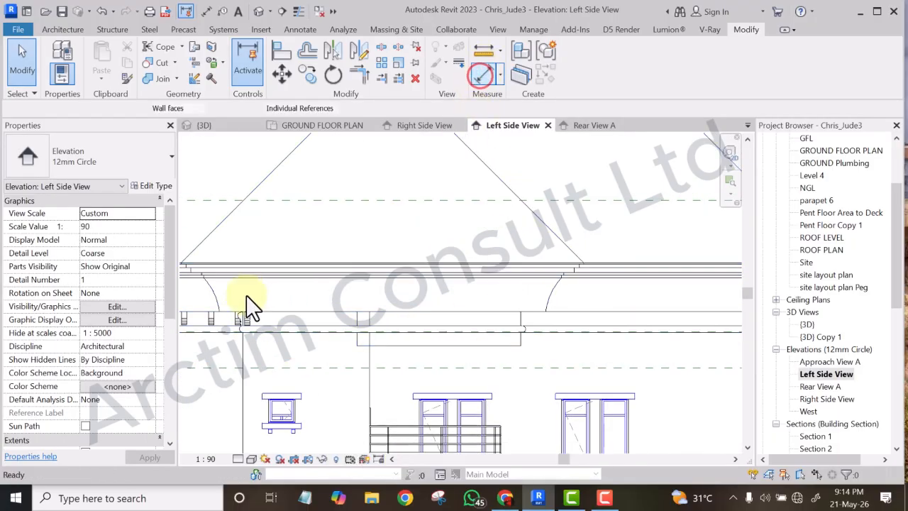
click(244, 343)
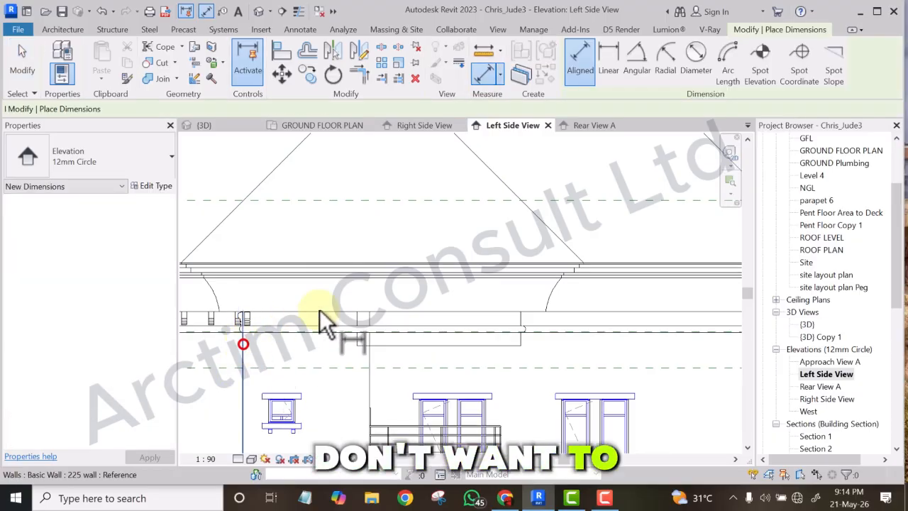
click(524, 320)
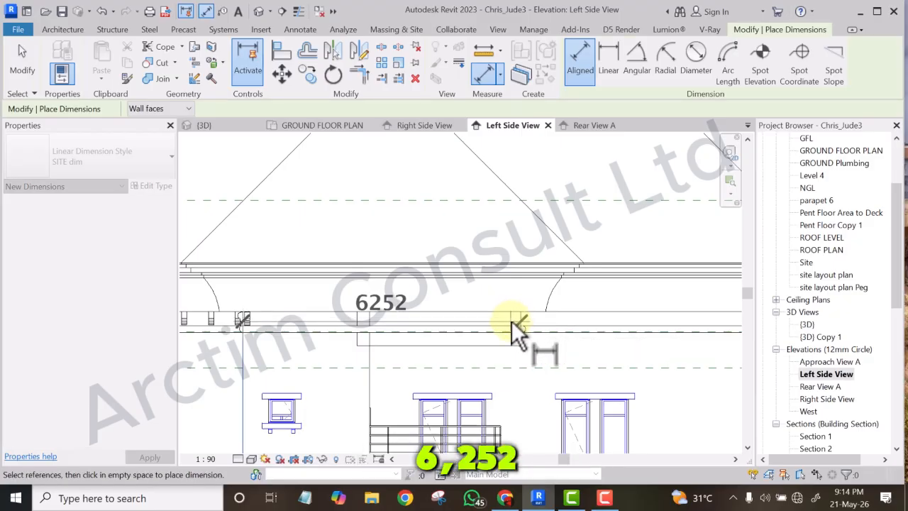
key(Escape)
key(Escape)
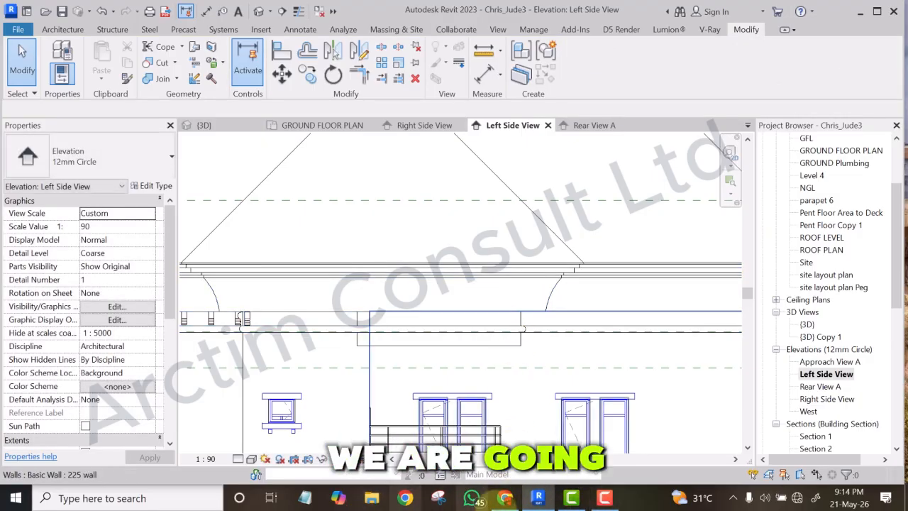
Open Windows Calculator, divide 6200 by 600 to find how many antic spacings fit the wall, and return to Revit.
click(80, 498)
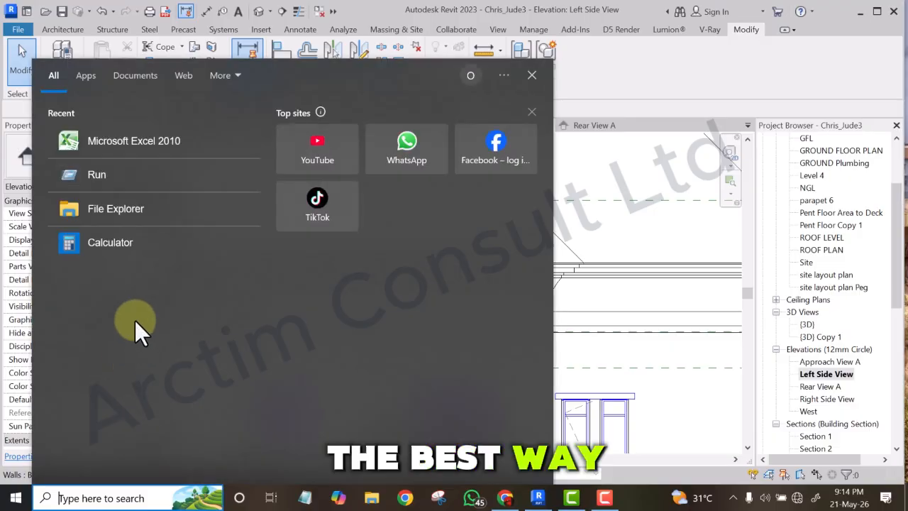
click(108, 246)
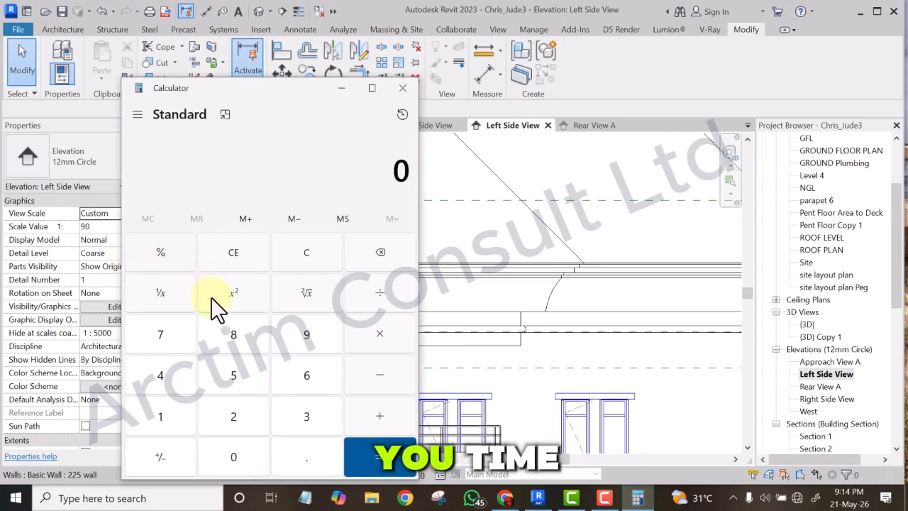
click(308, 374)
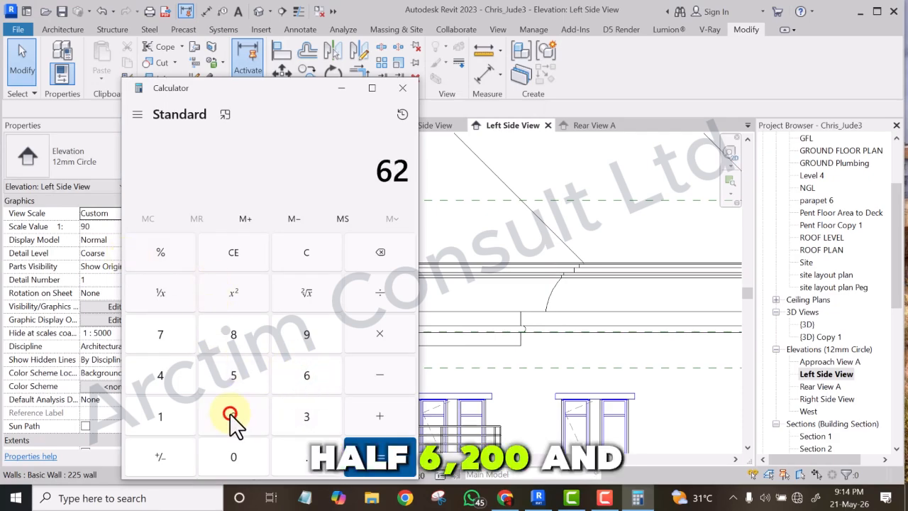
click(235, 454)
click(236, 455)
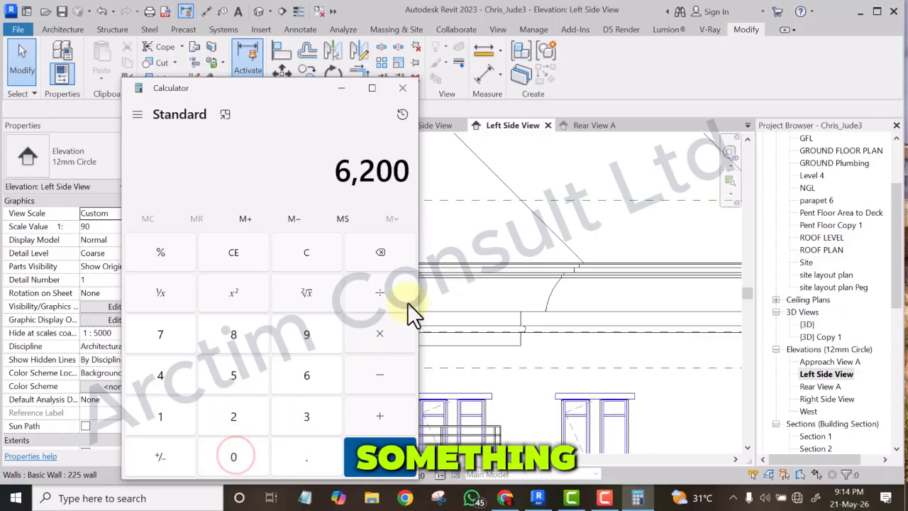
click(378, 293)
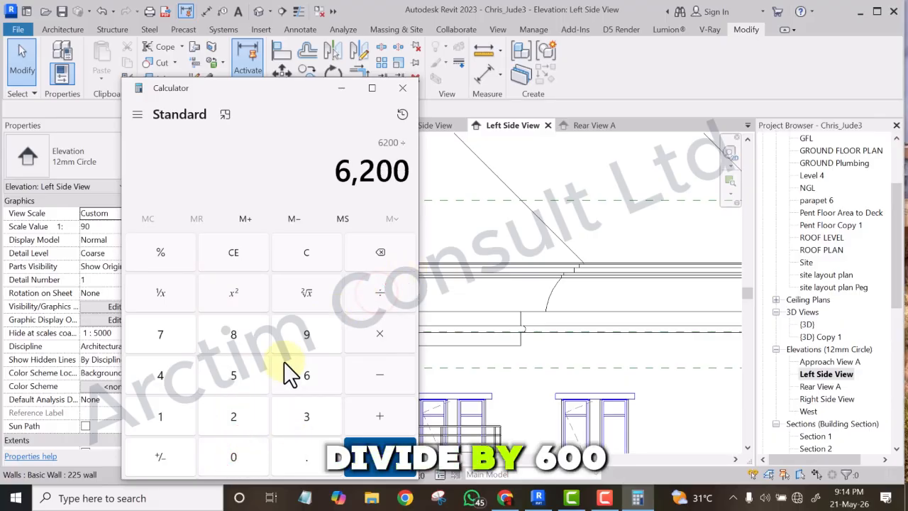
click(306, 377)
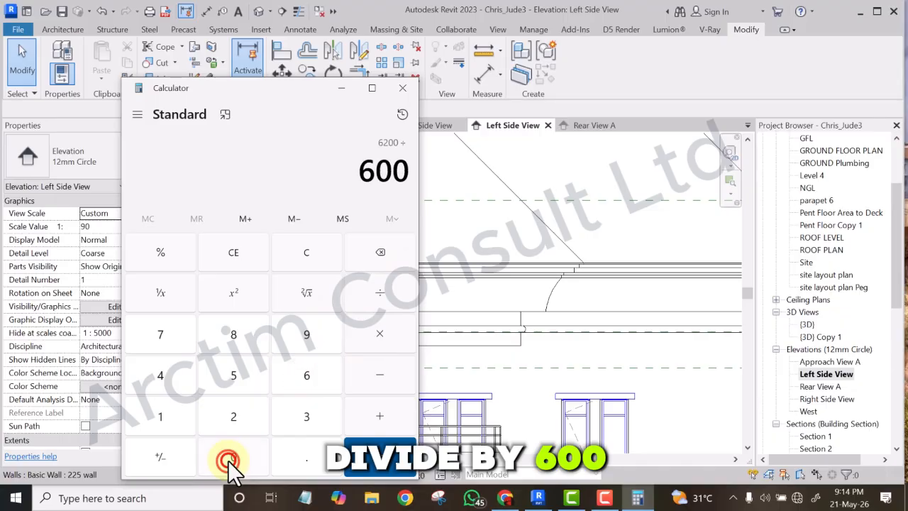
click(379, 470)
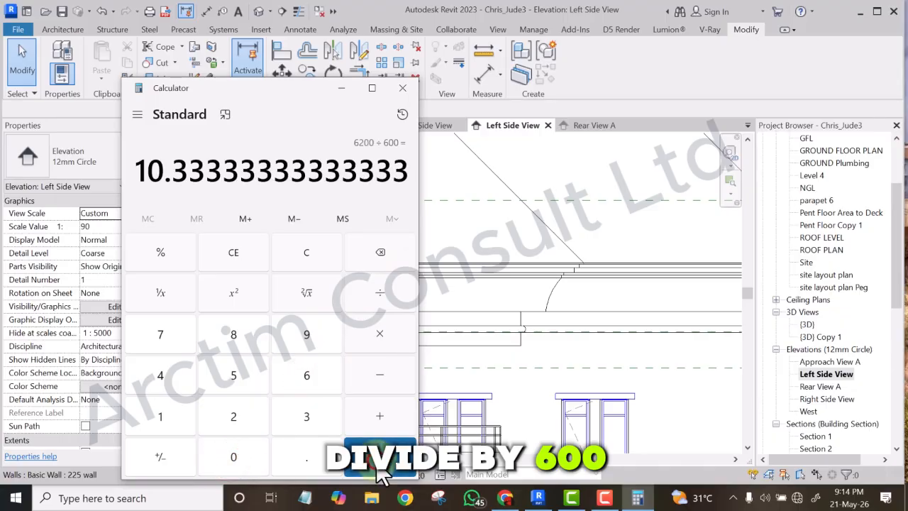
click(401, 89)
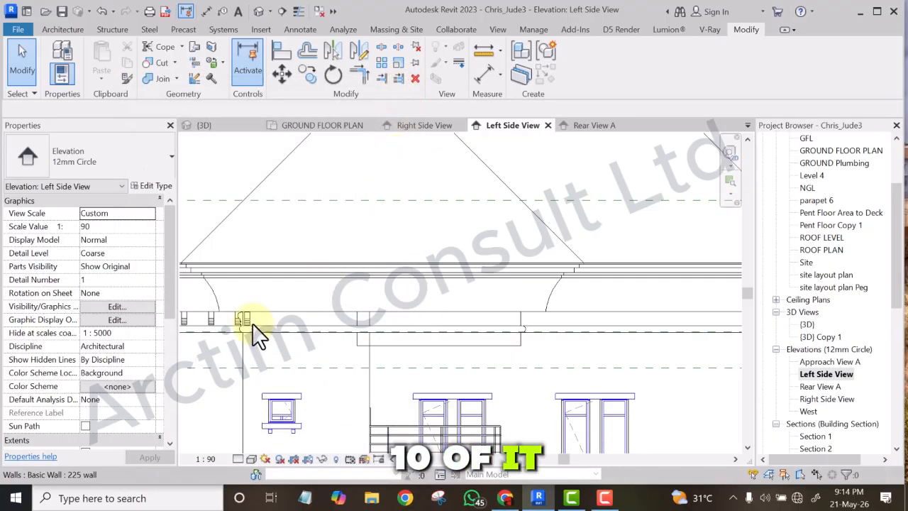
Array the antic at the wall corner linearly toward the next corner, ungrouped, with 11 items at 600 mm spacing to the 2nd, accepting the host warnings.
scroll(248, 320, up, 2)
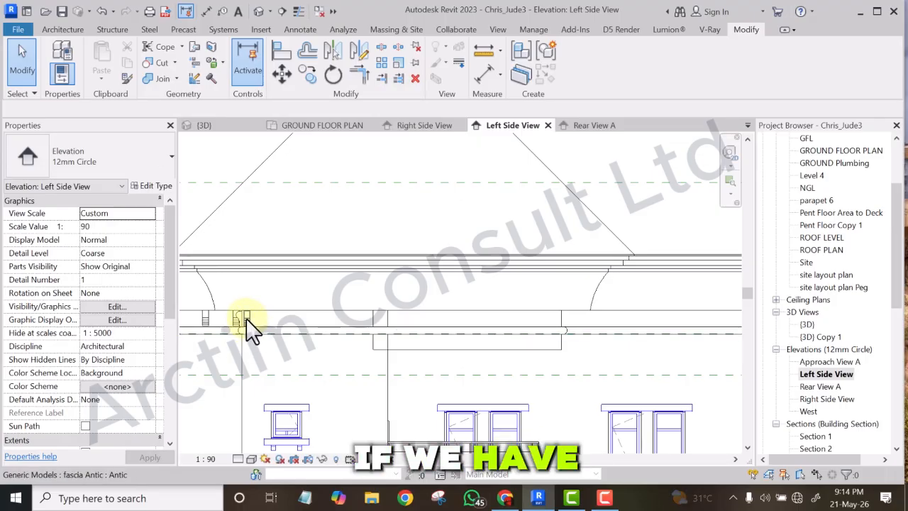
click(246, 319)
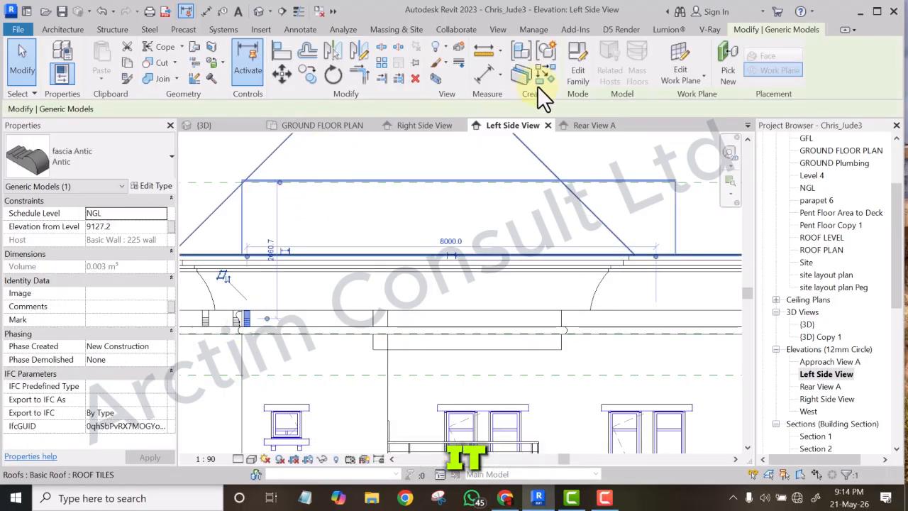
click(383, 61)
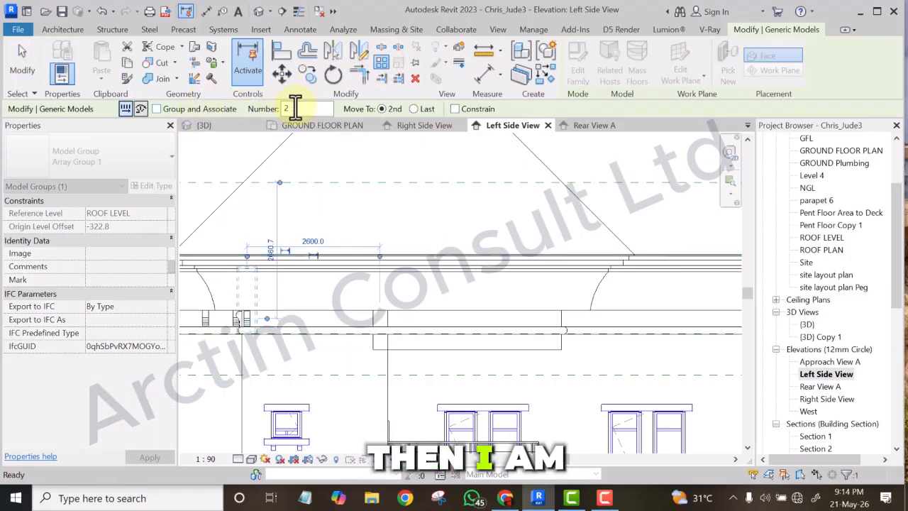
double_click(294, 108)
text(11)
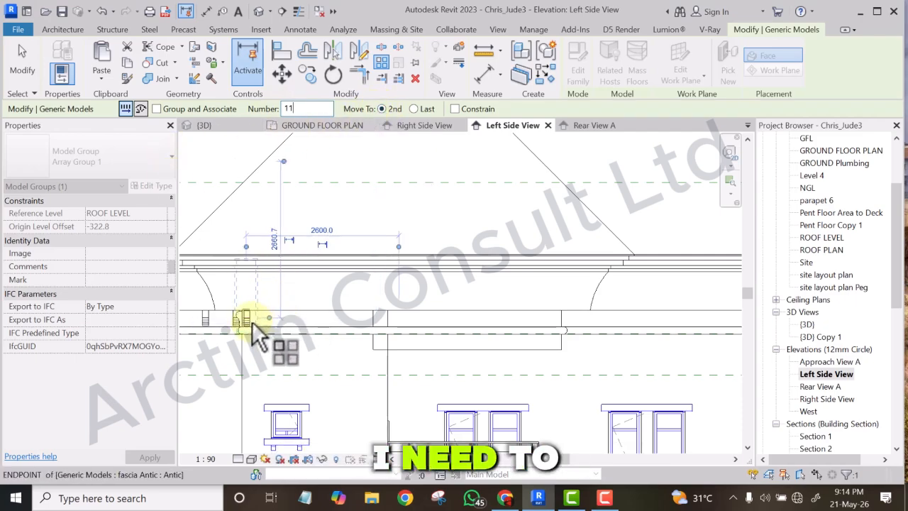
scroll(252, 321, up, 5)
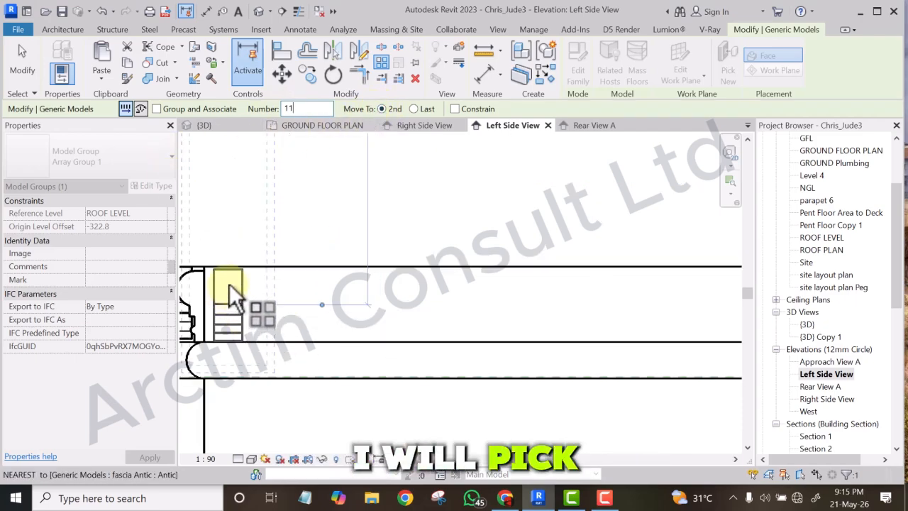
scroll(228, 285, up, 2)
click(215, 291)
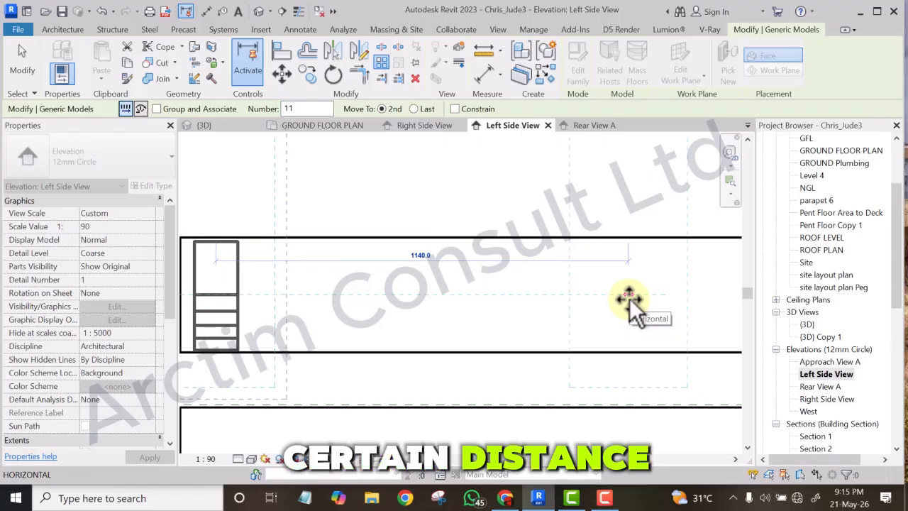
text(60)
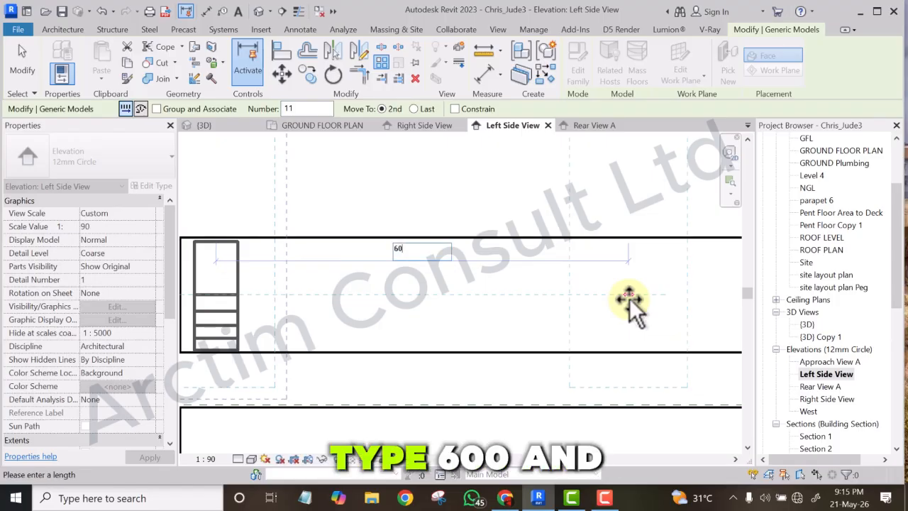
text(0)
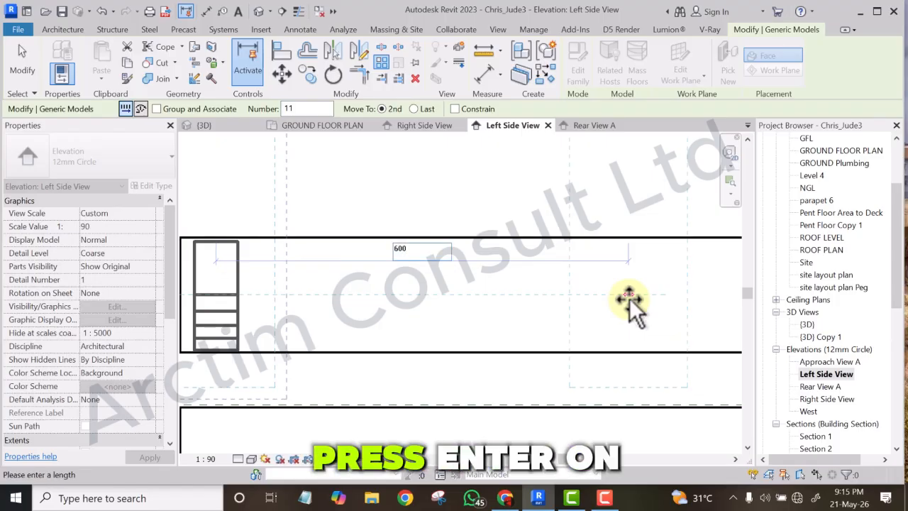
key(Return)
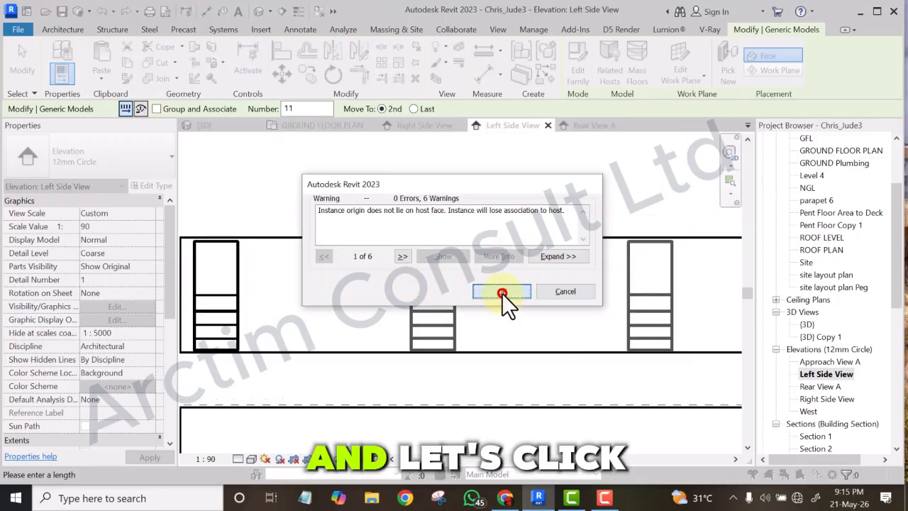
click(501, 292)
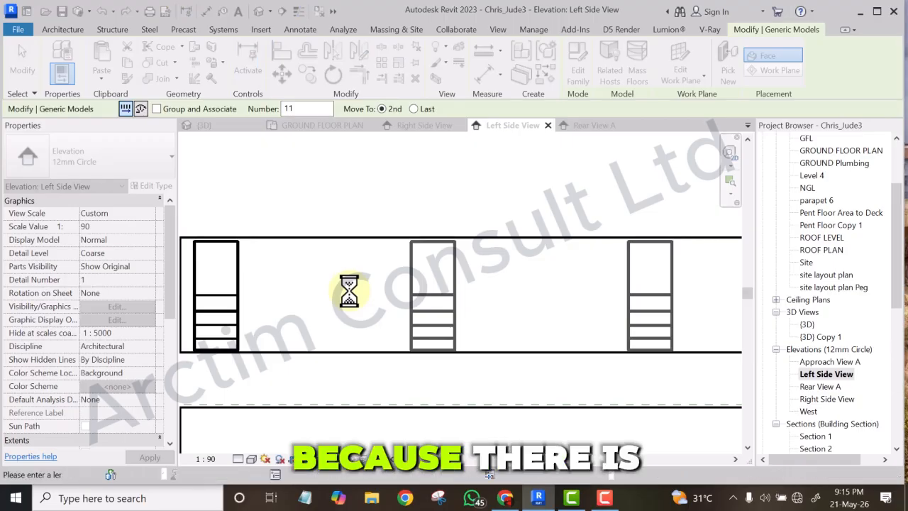
scroll(350, 291, down, 3)
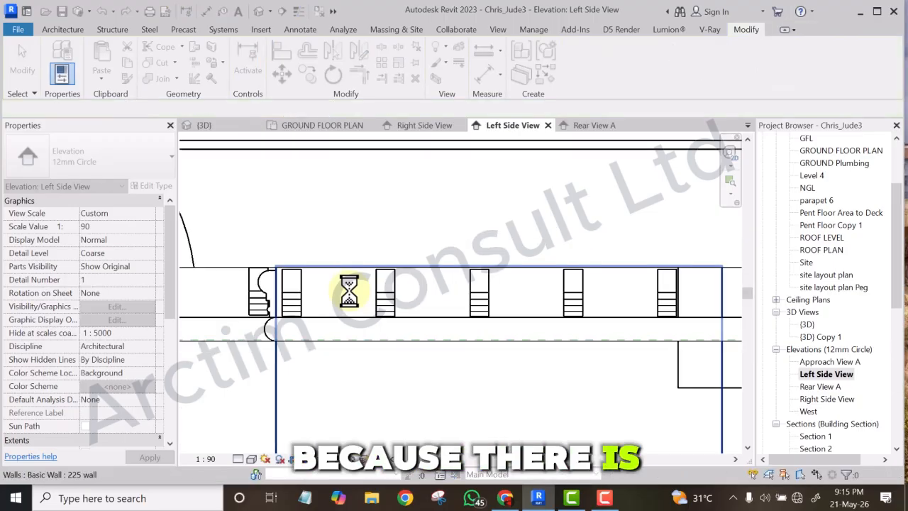
scroll(349, 289, down, 5)
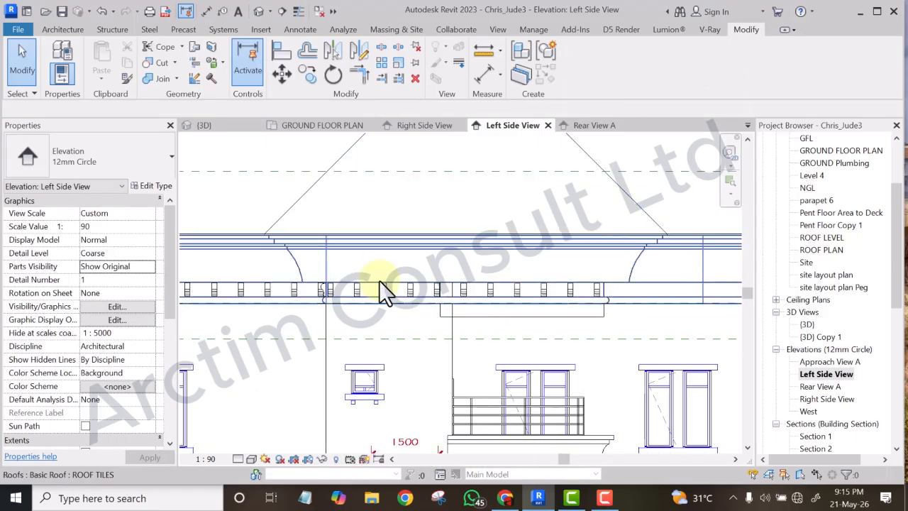
In the 3D view, examine the arrayed fascia antics under the eaves from several angles, including a close look at the row's corner.
click(259, 10)
shift+middle_drag(372, 293, 285, 299)
scroll(423, 310, down, 5)
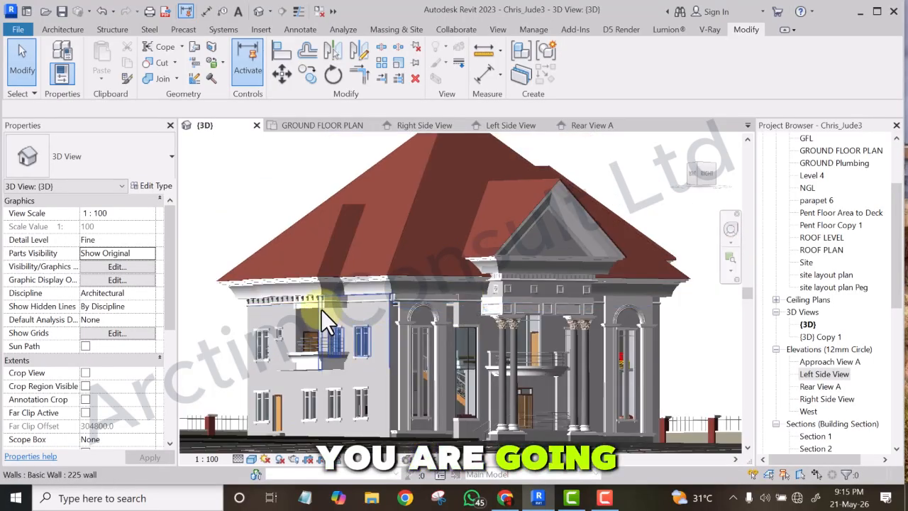
scroll(321, 309, up, 5)
scroll(327, 286, down, 2)
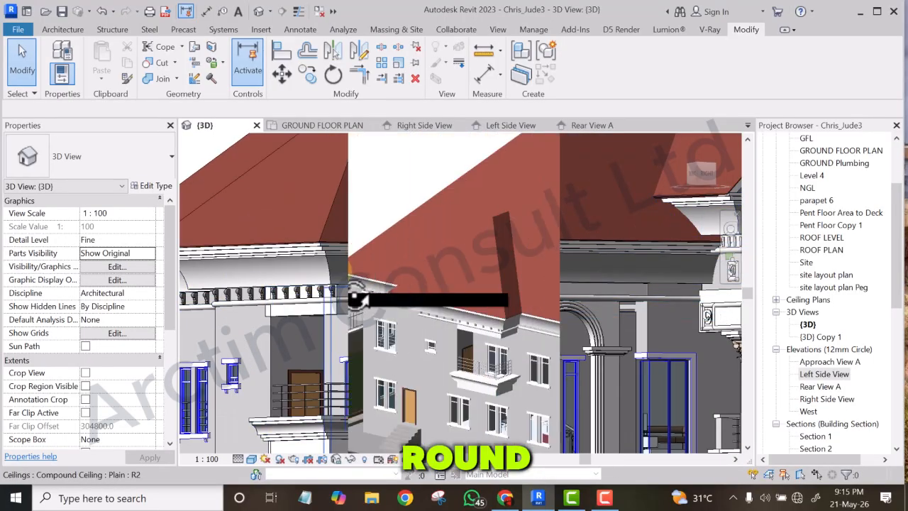
shift+middle_drag(327, 284, 260, 234)
scroll(329, 256, up, 3)
scroll(258, 234, down, 3)
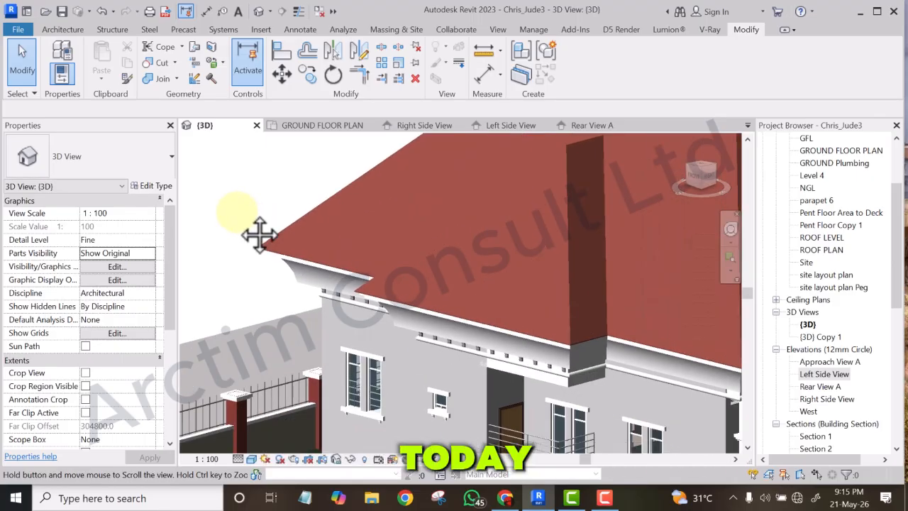
scroll(444, 348, up, 6)
scroll(450, 345, up, 3)
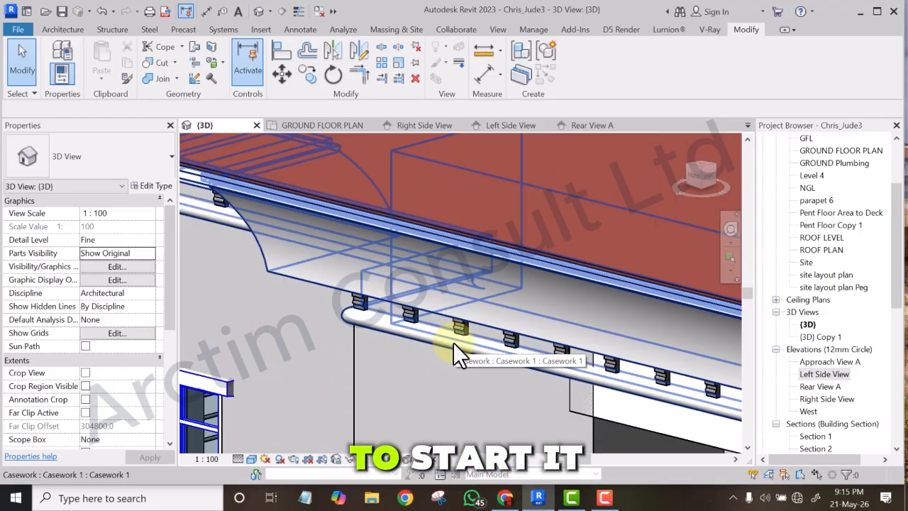
scroll(437, 309, up, 6)
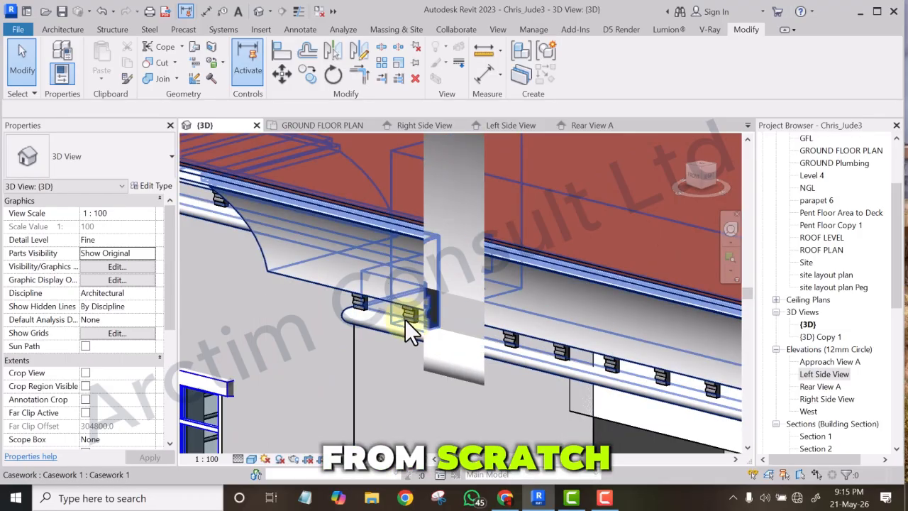